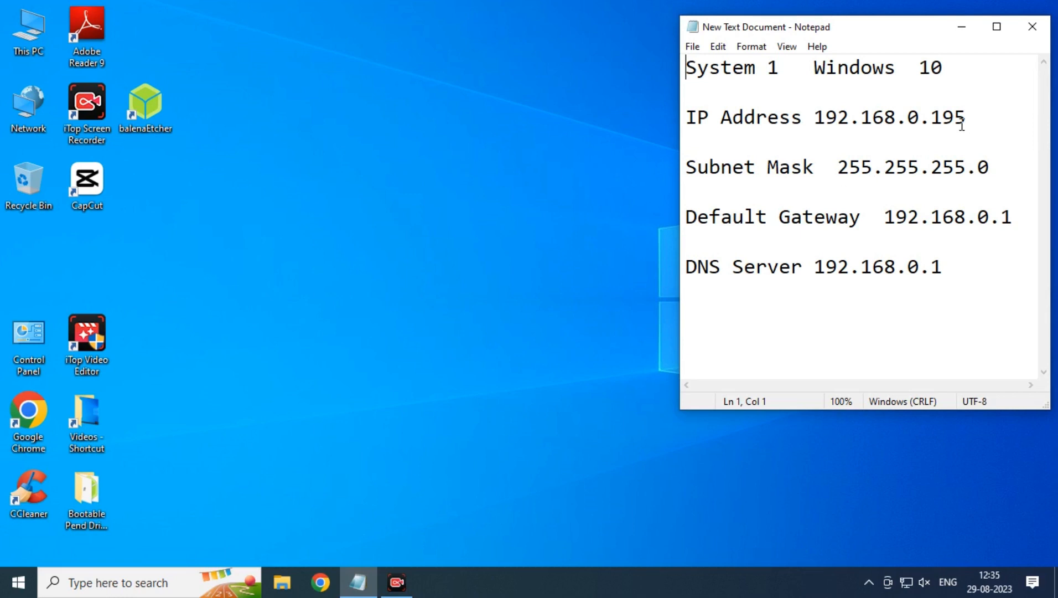
Open Control Panel and restore it to a smaller, repositioned window.
{"action": "double_click", "coordinate": [29, 331]}
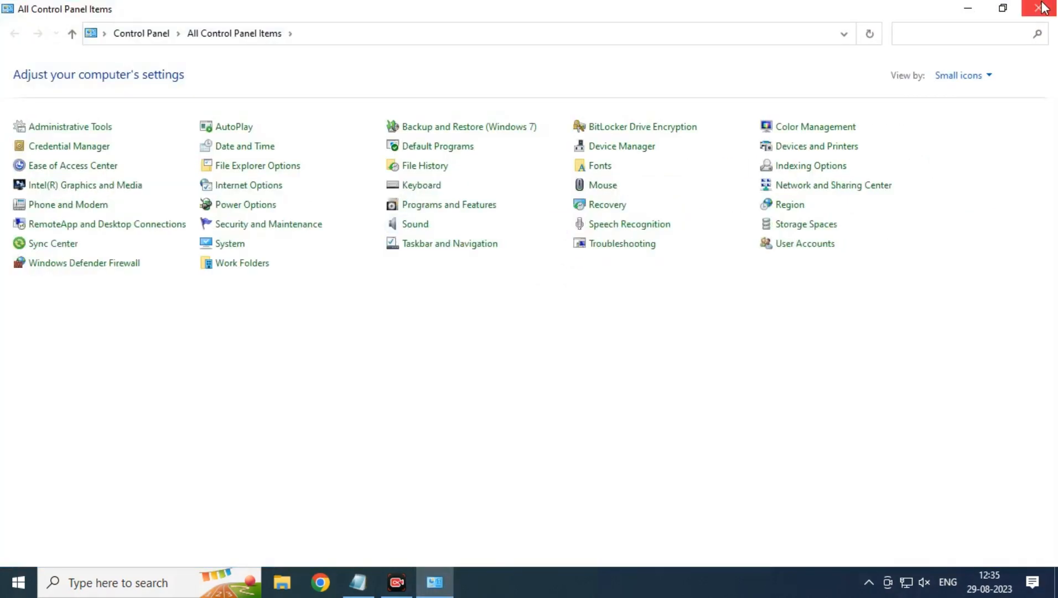
{"action": "double_click", "coordinate": [862, 9]}
{"action": "left_click_drag", "start_coordinate": [652, 264], "coordinate": [504, 117]}
{"action": "left_click", "coordinate": [757, 409]}
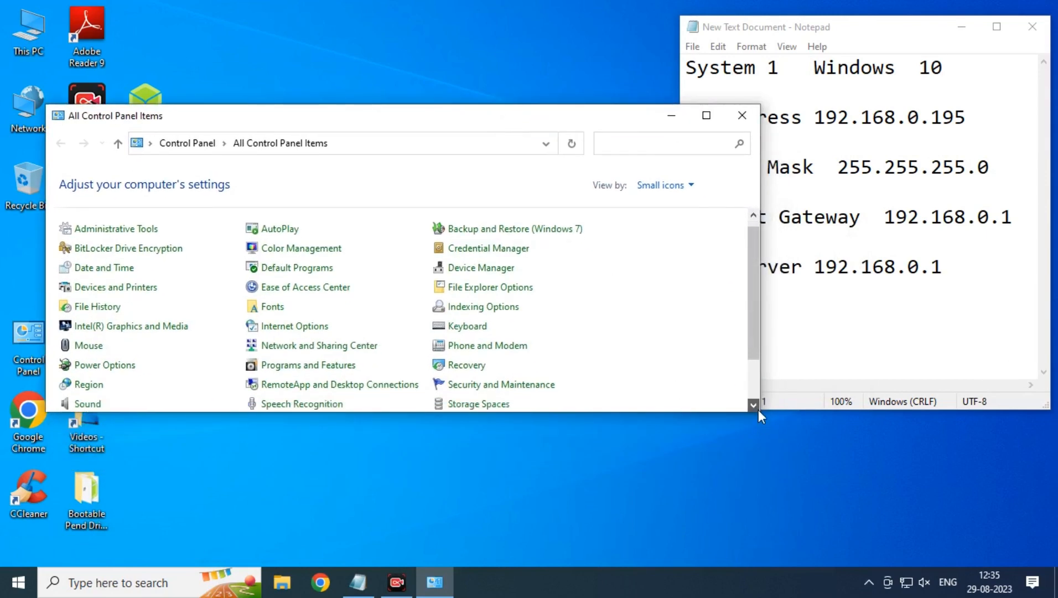
{"action": "left_click_drag", "start_coordinate": [758, 409], "coordinate": [583, 595]}
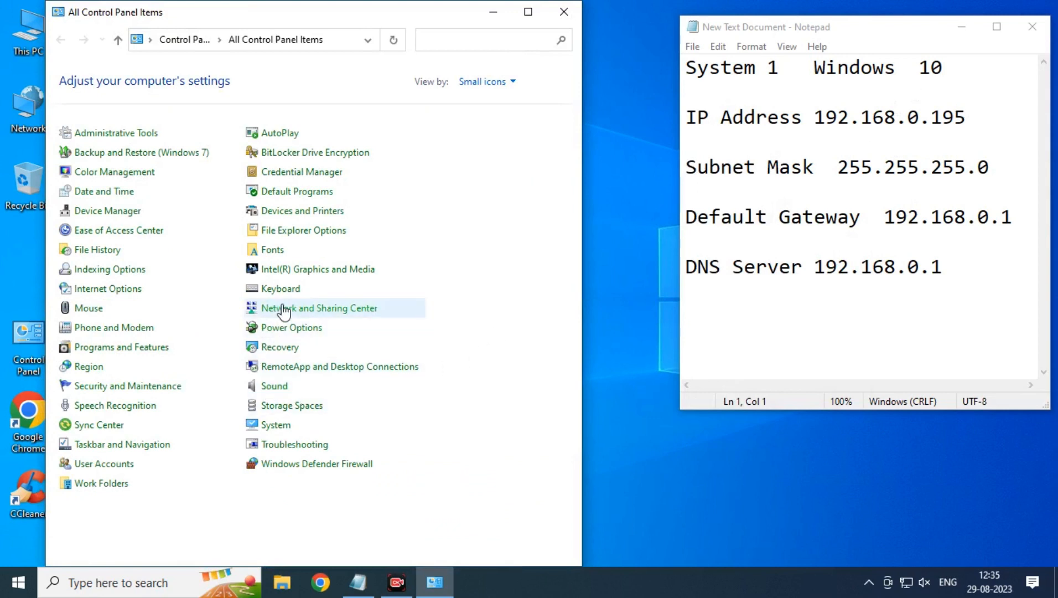
Show the Ethernet connection details to confirm IPv4 address 192.168.0.195.
{"action": "left_click", "coordinate": [357, 309]}
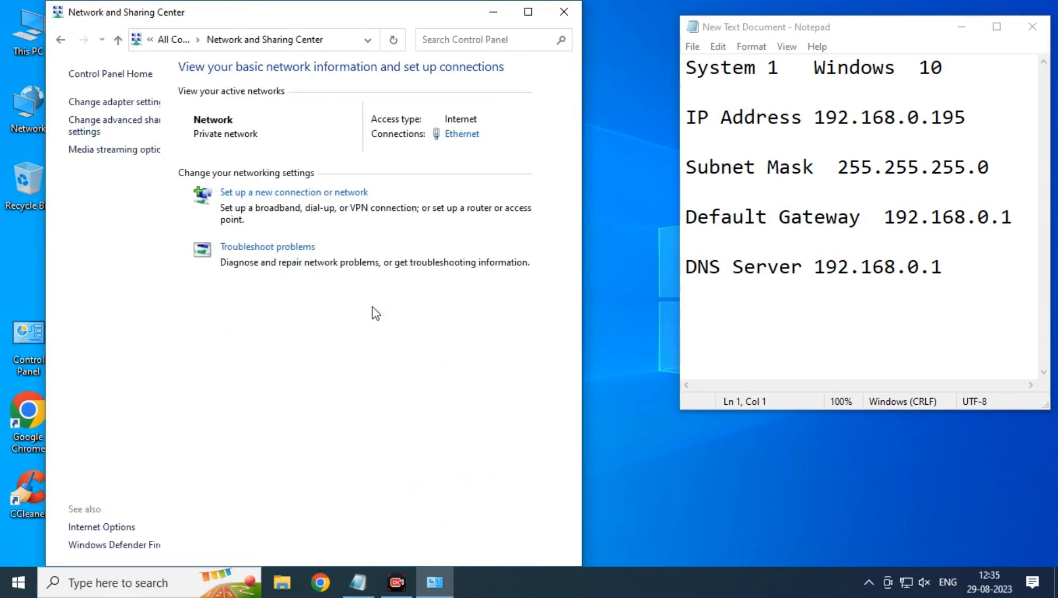
{"action": "left_click", "coordinate": [136, 103]}
{"action": "double_click", "coordinate": [139, 234]}
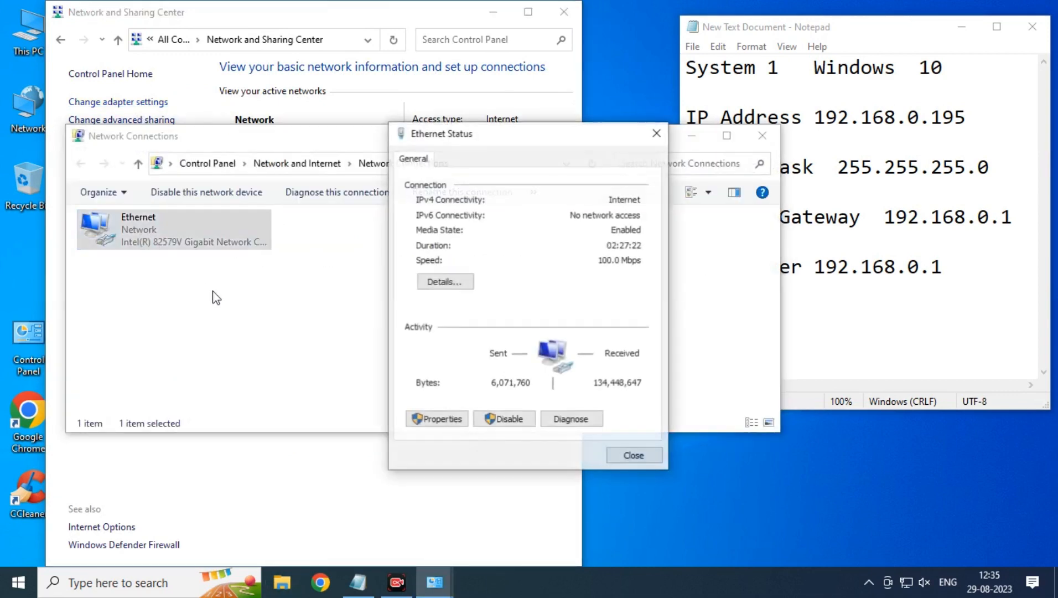
{"action": "left_click", "coordinate": [444, 282]}
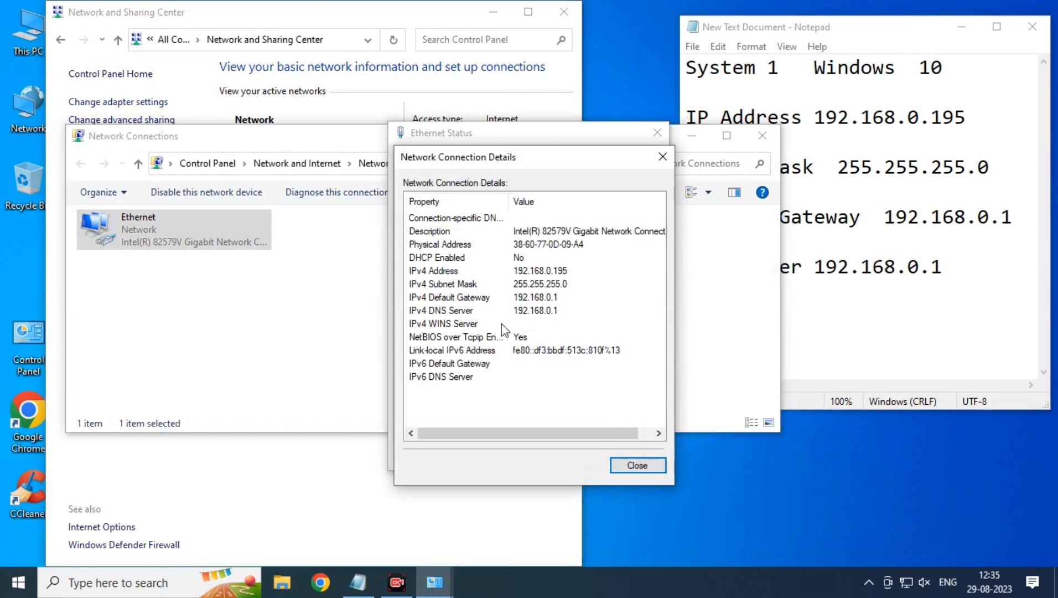
Close the details, Ethernet status, network connections and Network and Sharing Center windows.
{"action": "left_click", "coordinate": [619, 468]}
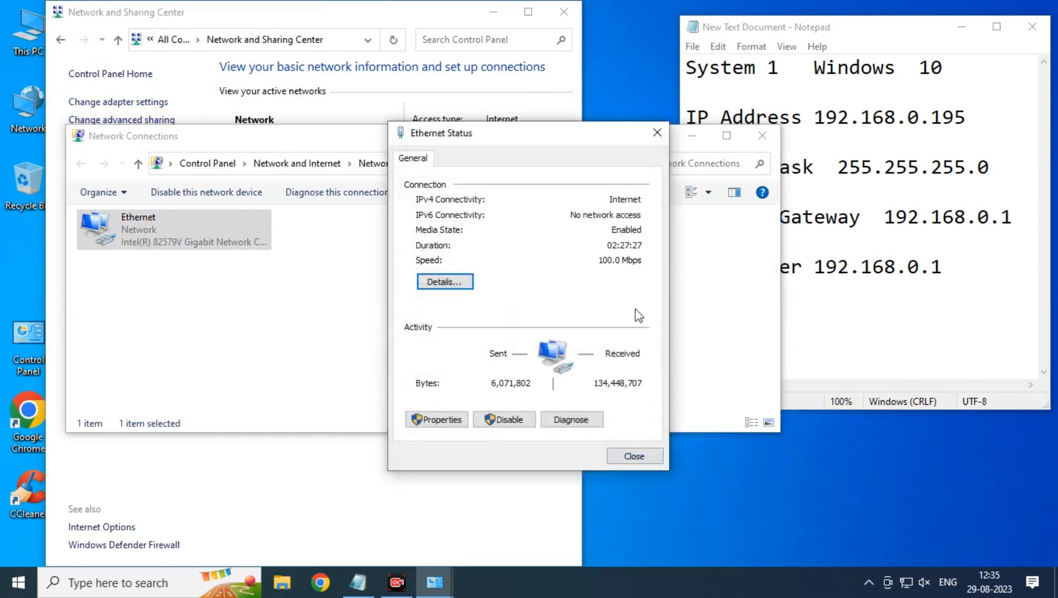
{"action": "left_click", "coordinate": [633, 461]}
{"action": "left_click", "coordinate": [762, 135]}
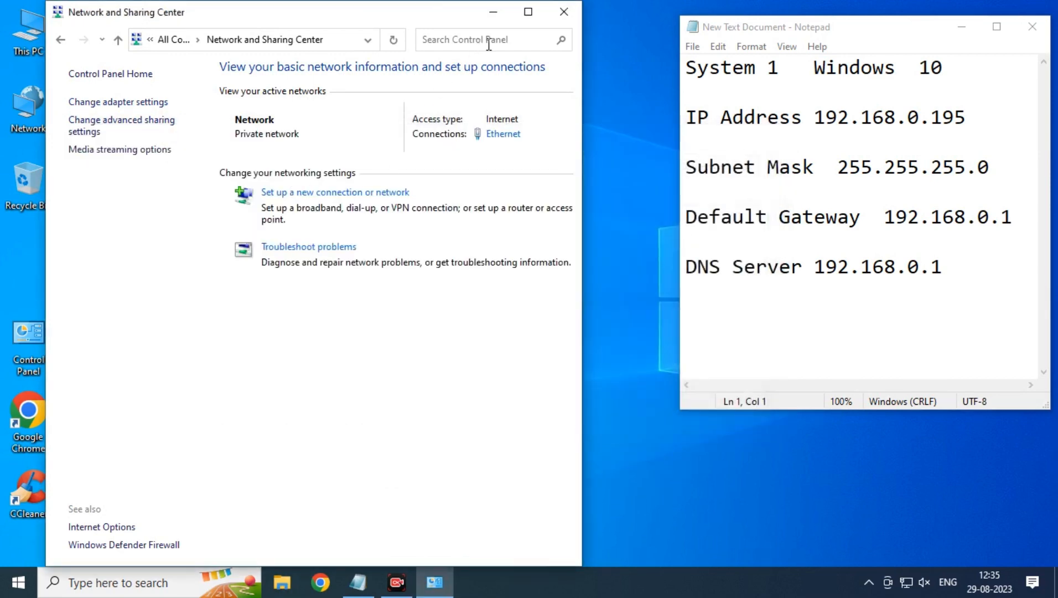
{"action": "left_click", "coordinate": [564, 12]}
Run ping 192.168.0.190 -t and watch the console report Request timed out.
{"action": "key", "text": "super+r"}
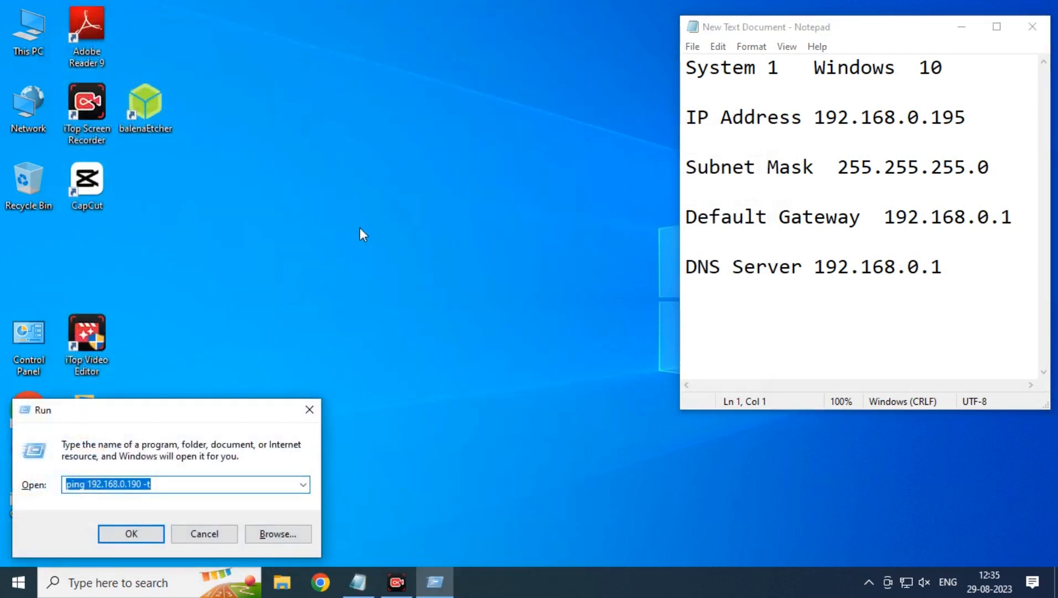
{"action": "left_click", "coordinate": [139, 484]}
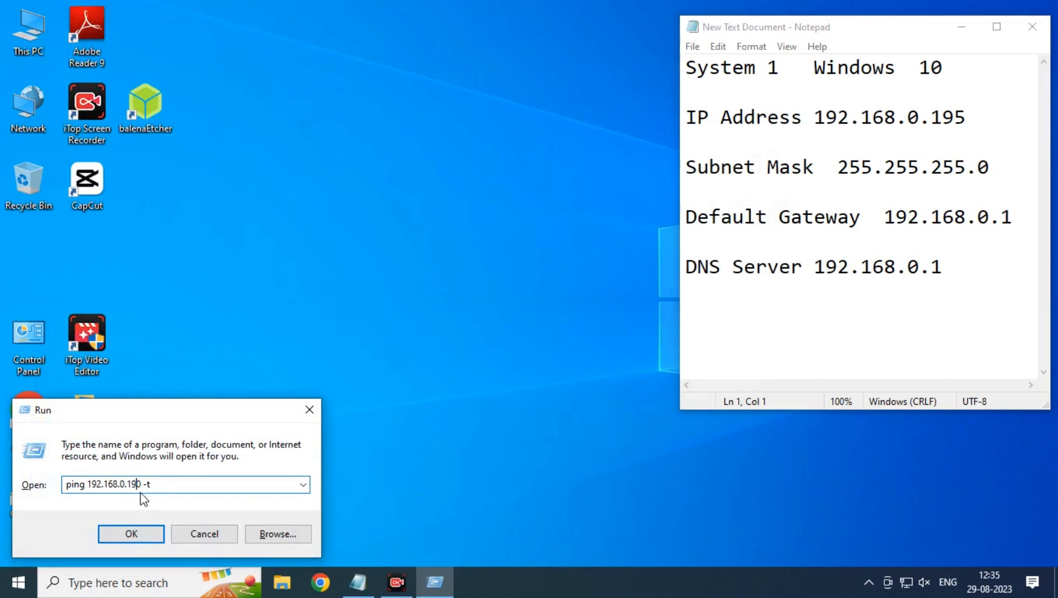
{"action": "left_click", "coordinate": [138, 536]}
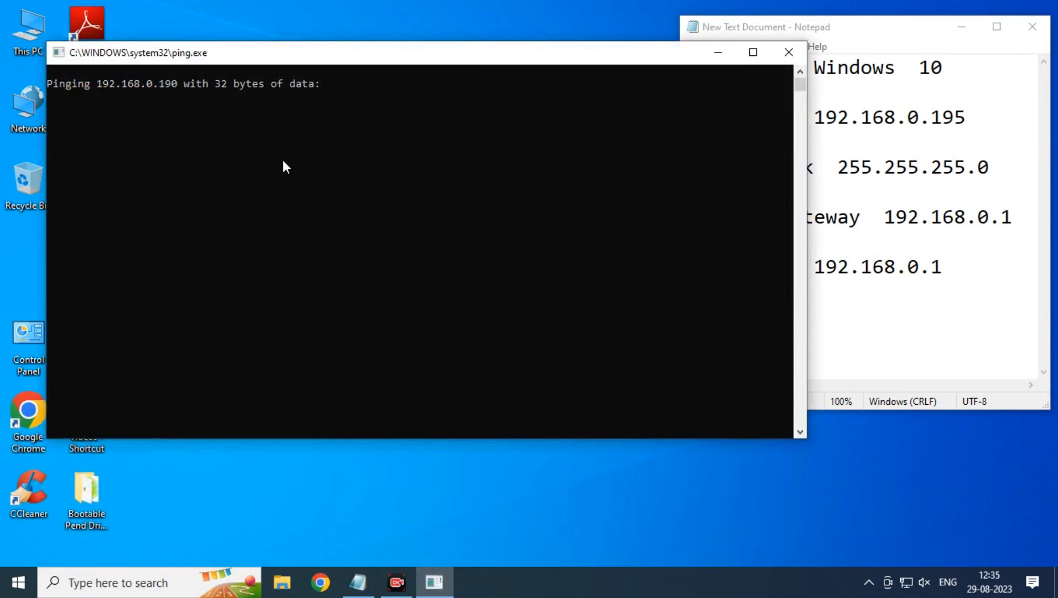
{"action": "left_click_drag", "start_coordinate": [333, 52], "coordinate": [334, 147]}
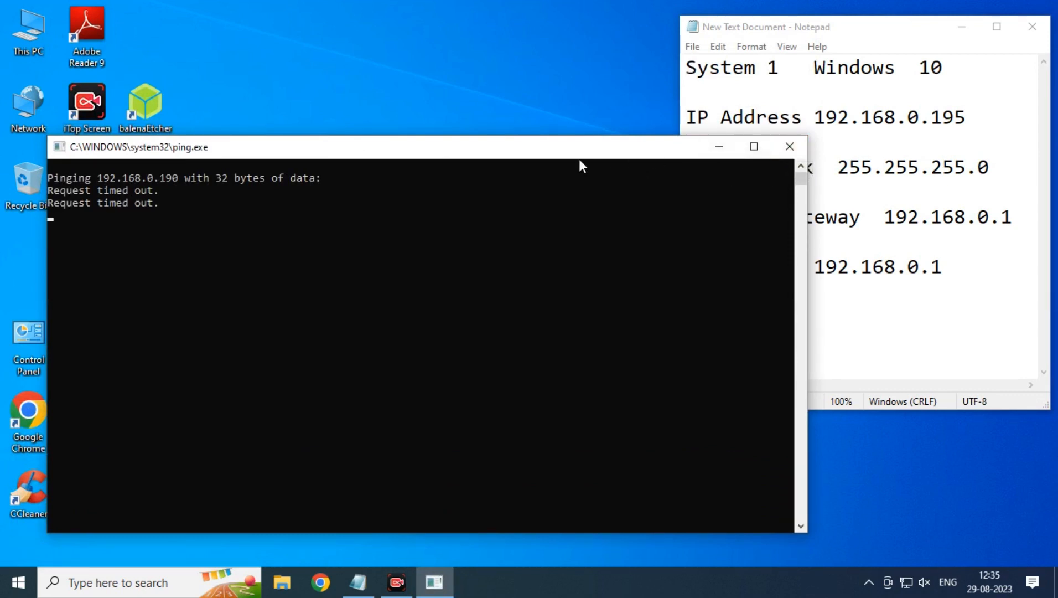
{"action": "left_click_drag", "start_coordinate": [579, 157], "coordinate": [574, 105]}
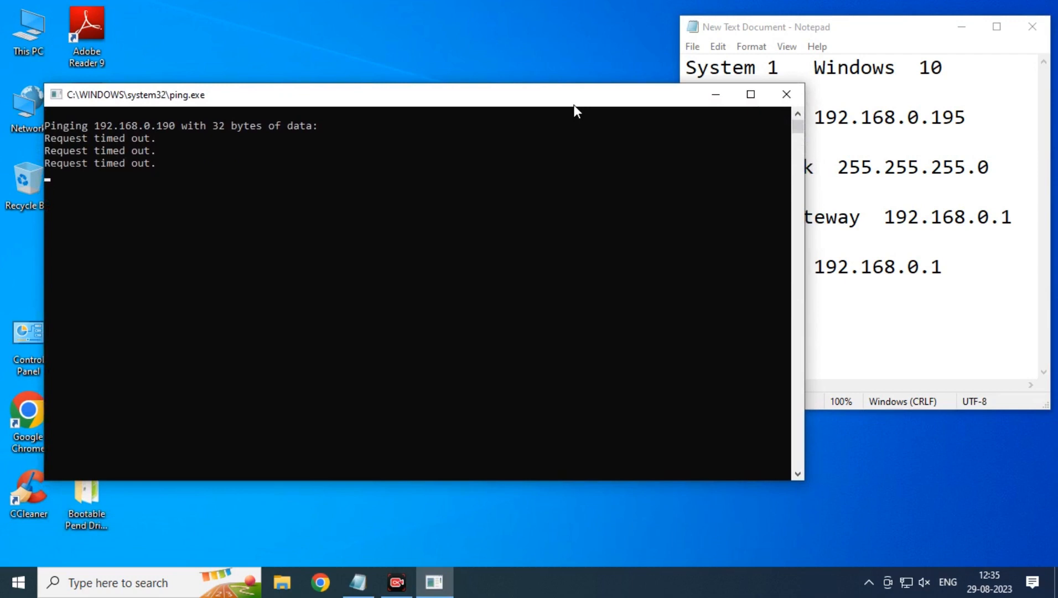
{"action": "left_click", "coordinate": [397, 582]}
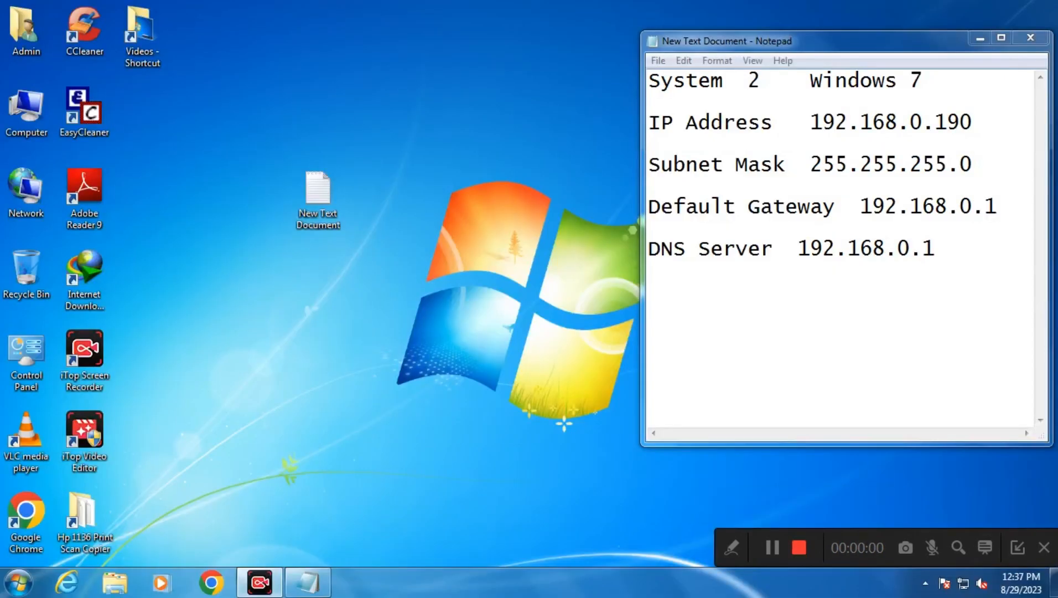
Show the Inbound Rules in a maximized Windows Firewall with Advanced Security window.
{"action": "left_click", "coordinate": [1018, 548]}
{"action": "double_click", "coordinate": [31, 370]}
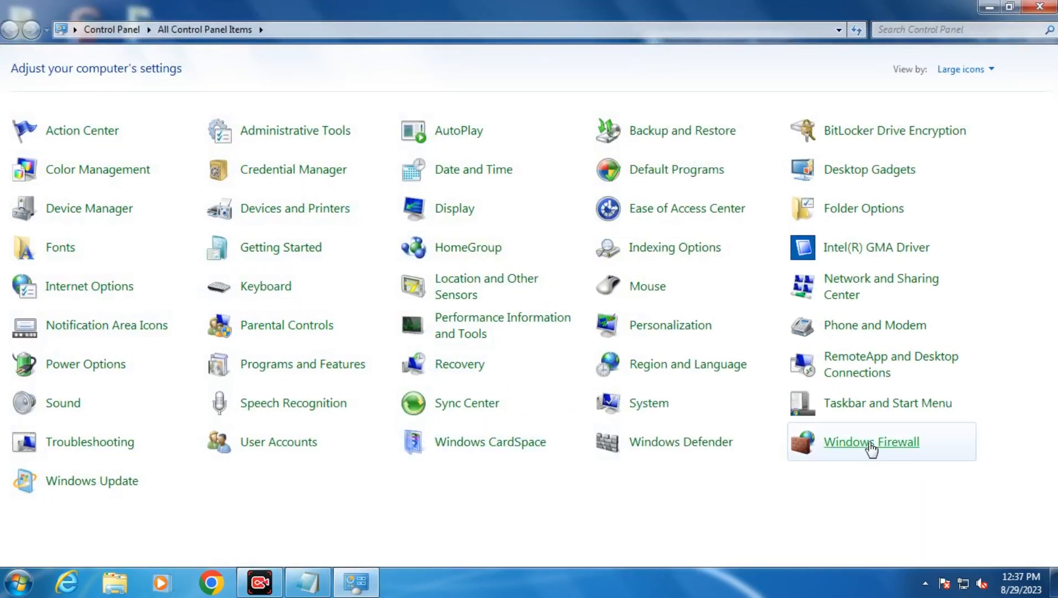
{"action": "left_click", "coordinate": [869, 449]}
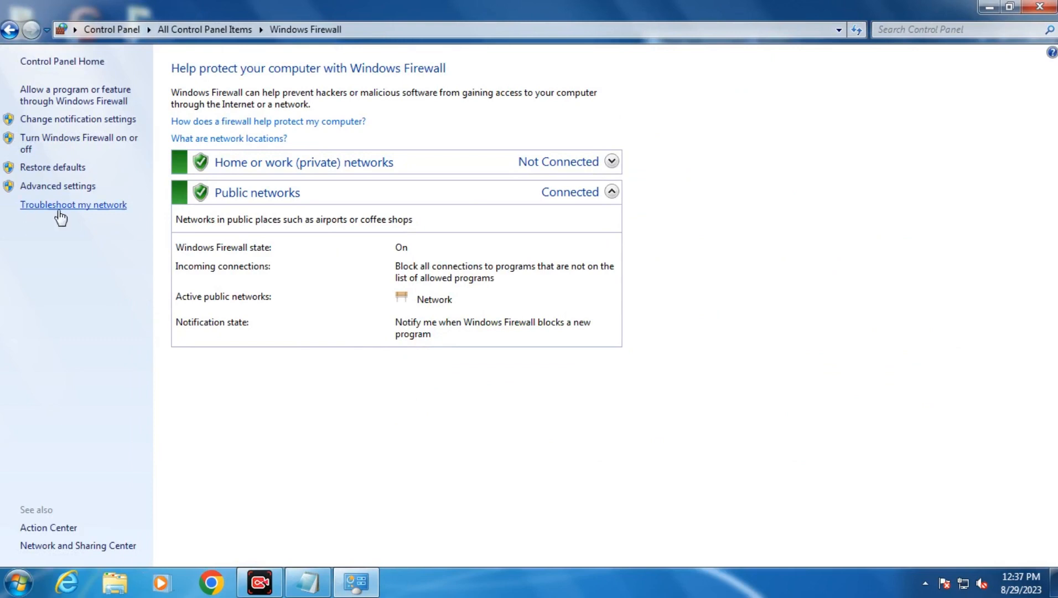
{"action": "left_click", "coordinate": [61, 187]}
{"action": "left_click", "coordinate": [99, 86]}
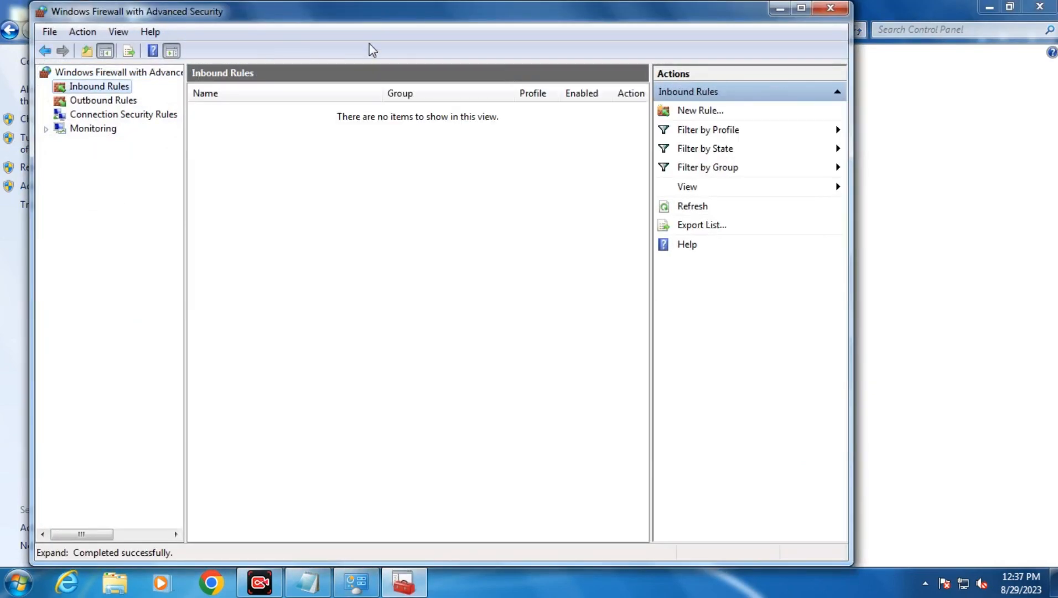
{"action": "double_click", "coordinate": [385, 21]}
Sort the inbound rules by name and widen the Name column.
{"action": "left_click", "coordinate": [291, 311]}
{"action": "scroll", "coordinate": [290, 315], "scroll_direction": "down", "scroll_amount": 9}
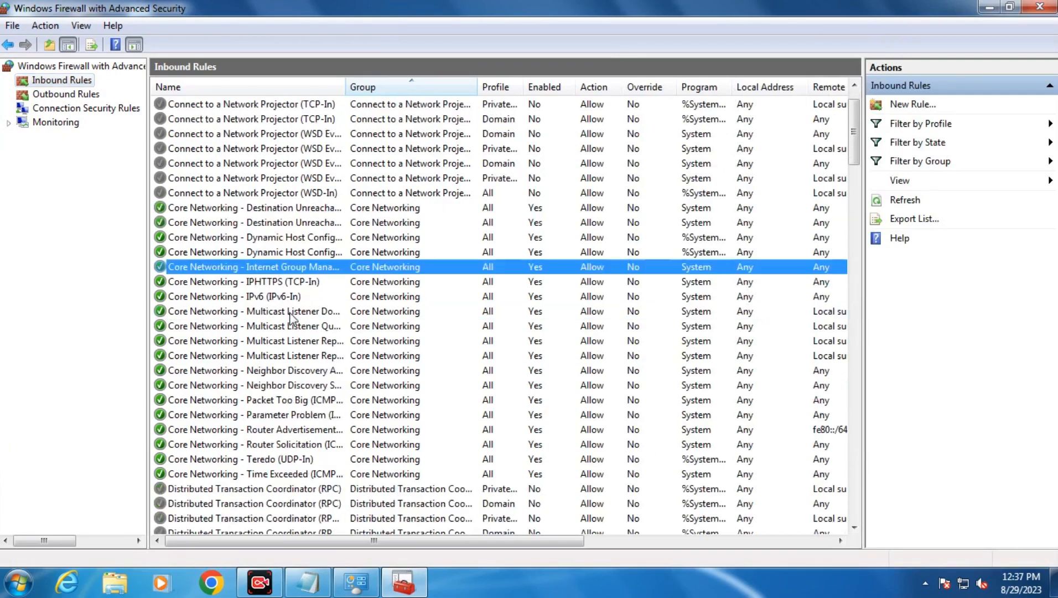
{"action": "scroll", "coordinate": [291, 318], "scroll_direction": "down", "scroll_amount": 1}
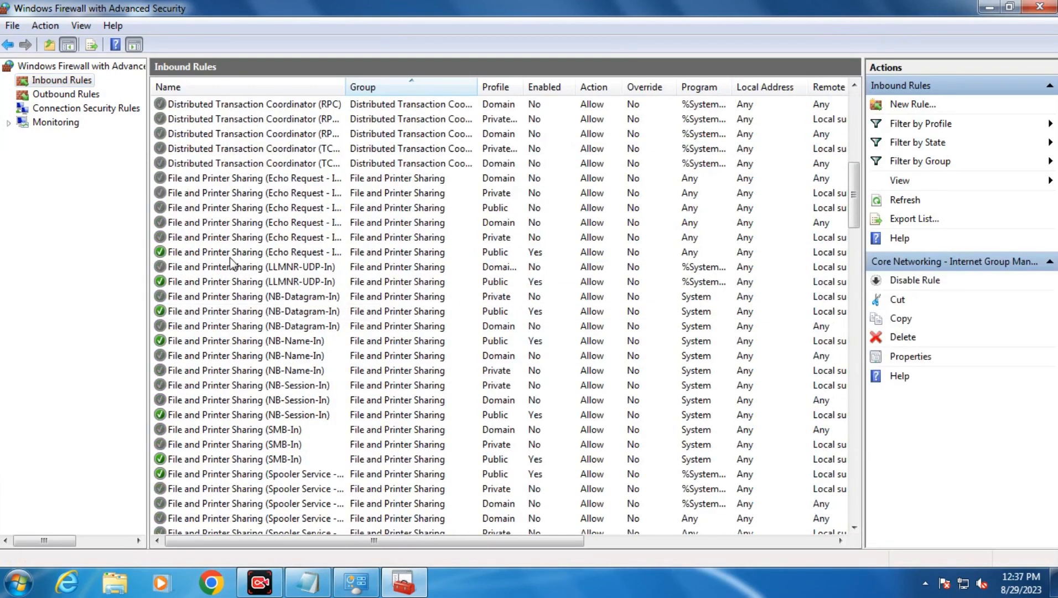
{"action": "left_click", "coordinate": [353, 93]}
{"action": "left_click_drag", "start_coordinate": [345, 91], "coordinate": [424, 91]}
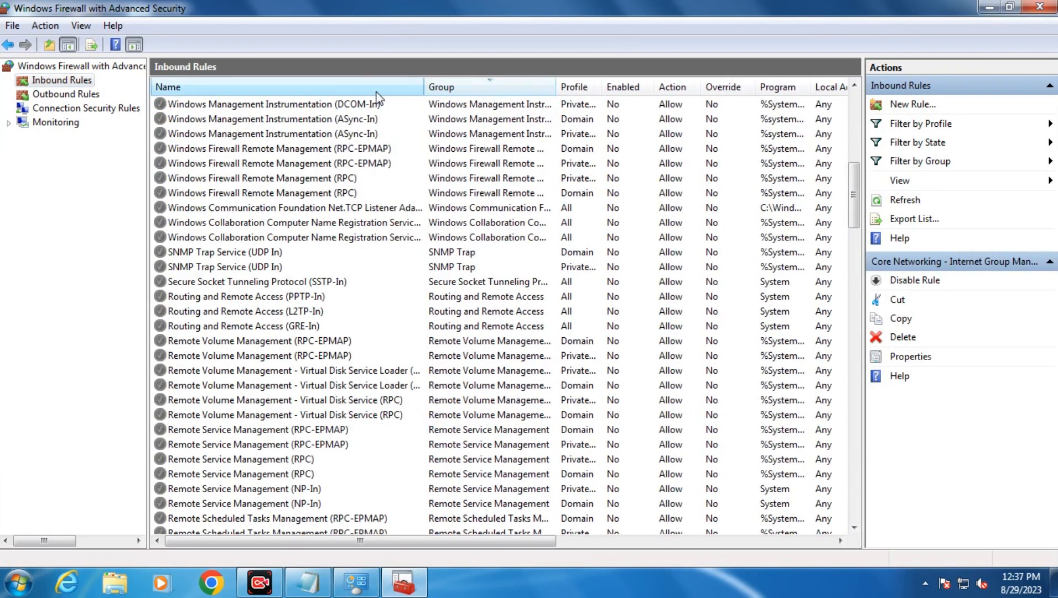
{"action": "left_click", "coordinate": [374, 92]}
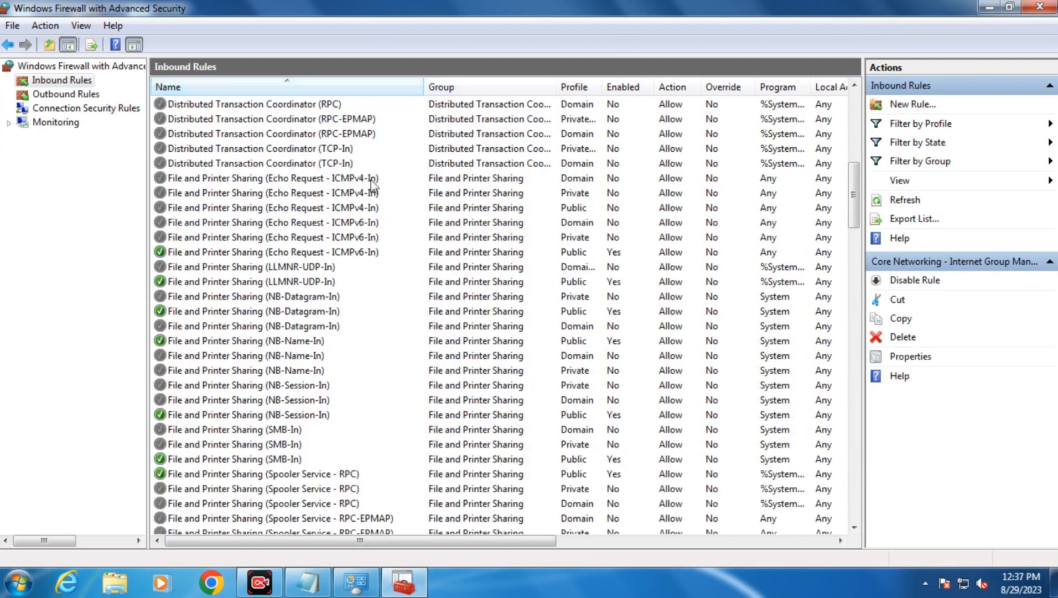
Enable the Private File and Printer Sharing (Echo Request - ICMPv4-In) inbound rule.
{"action": "left_click", "coordinate": [277, 253]}
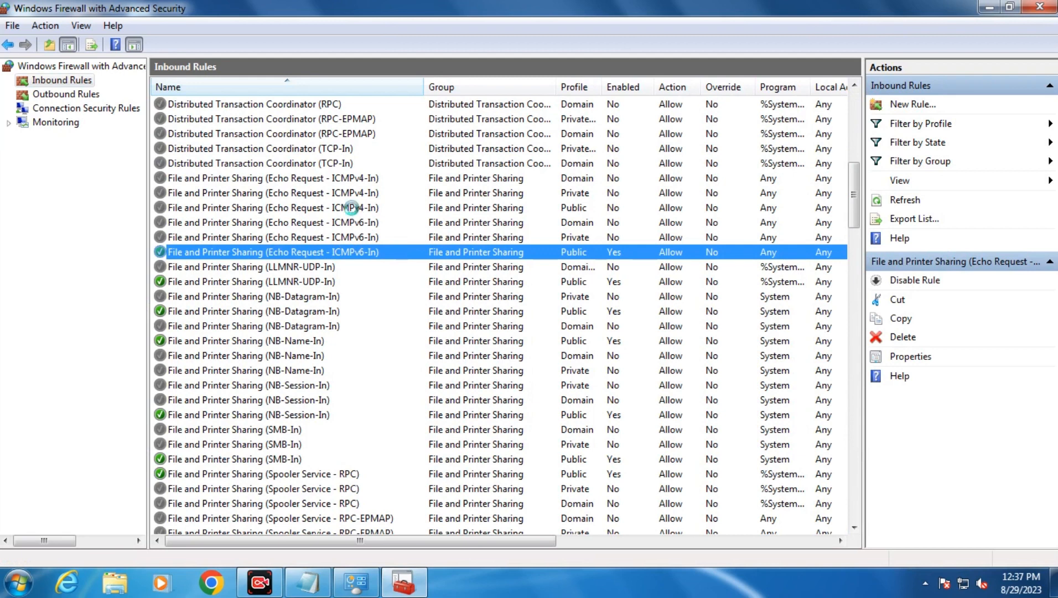
{"action": "left_click", "coordinate": [350, 208]}
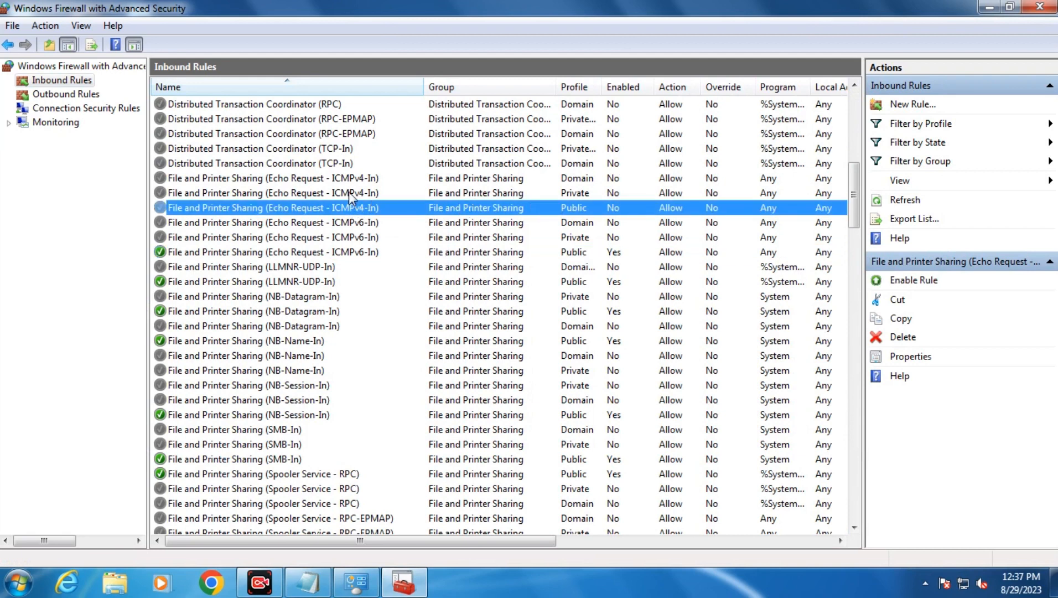
{"action": "left_click", "coordinate": [349, 192]}
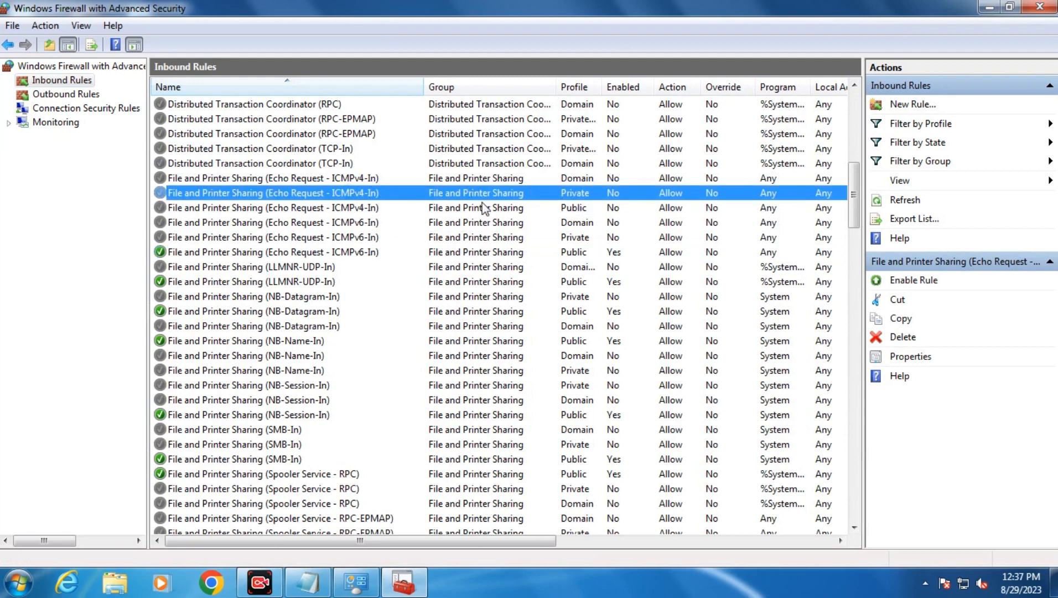
{"action": "right_click", "coordinate": [314, 194]}
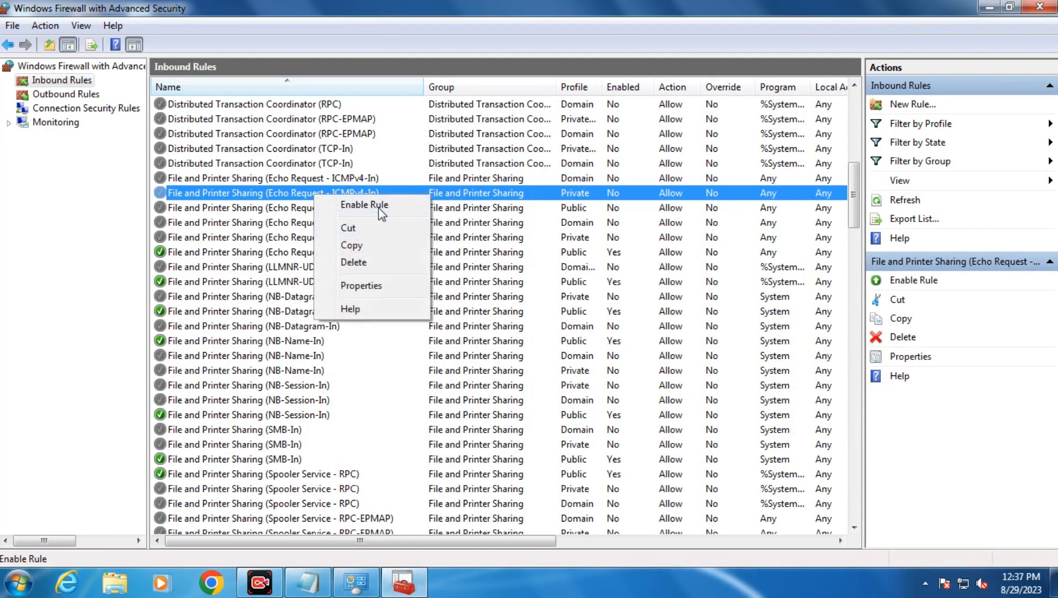
{"action": "left_click", "coordinate": [380, 205]}
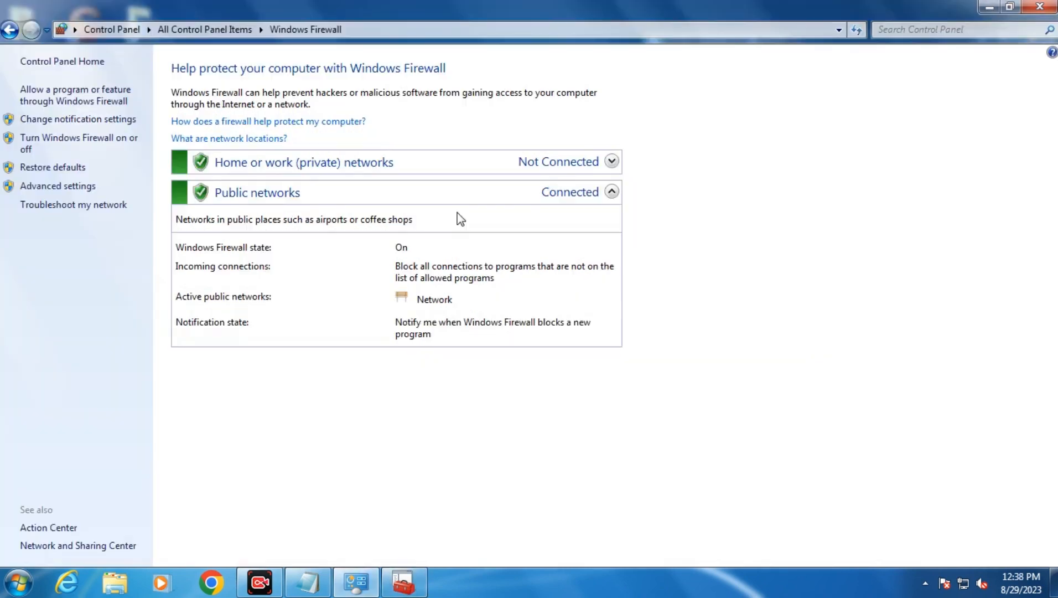
{"action": "left_click", "coordinate": [989, 8]}
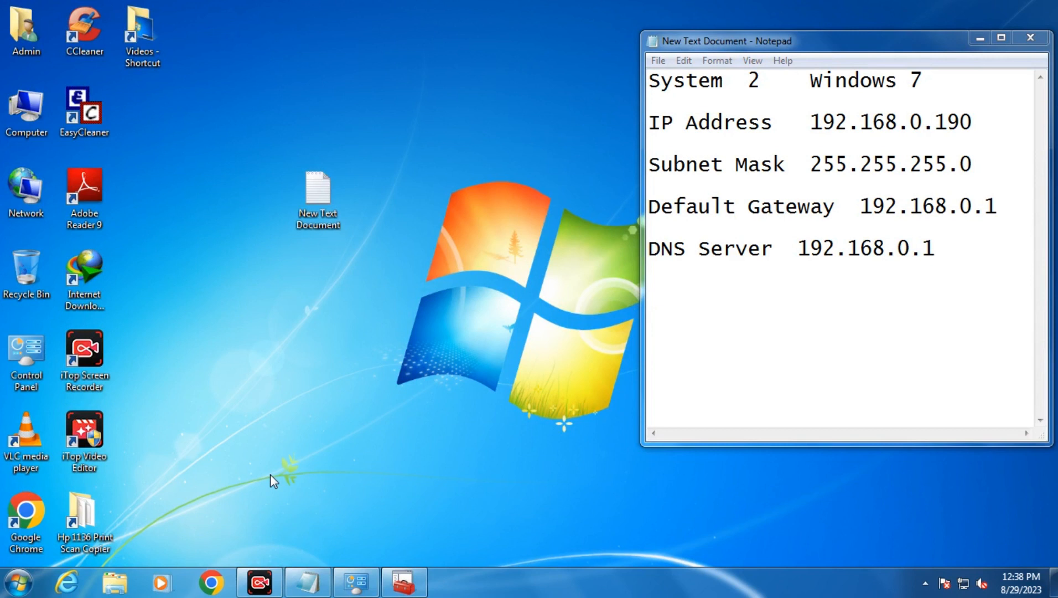
Run ping 192.168.0.195 -t and watch replies arrive after the early timeouts.
{"action": "key", "text": "super+r"}
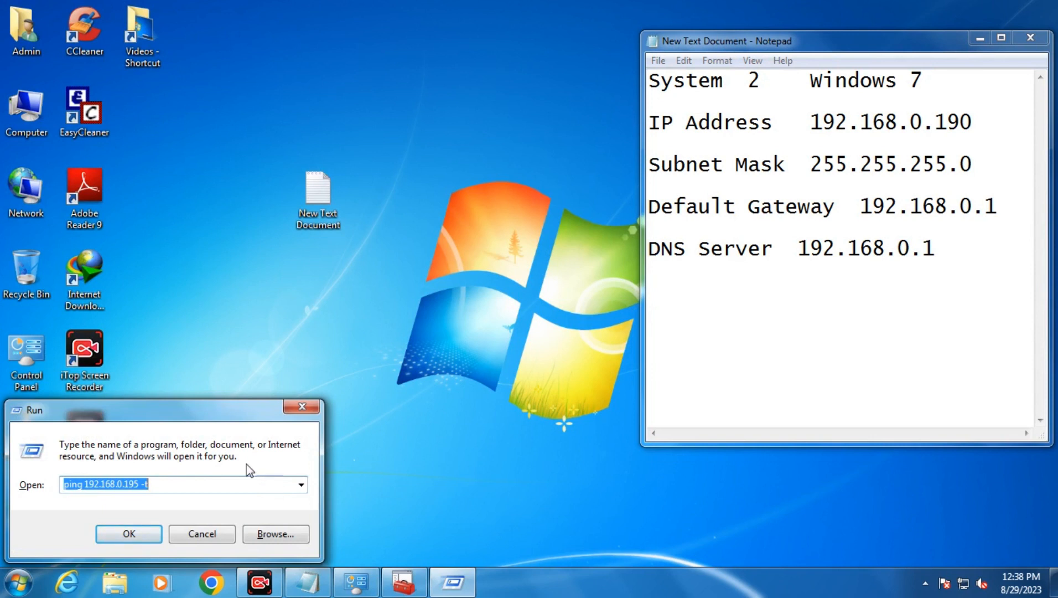
{"action": "left_click", "coordinate": [139, 534]}
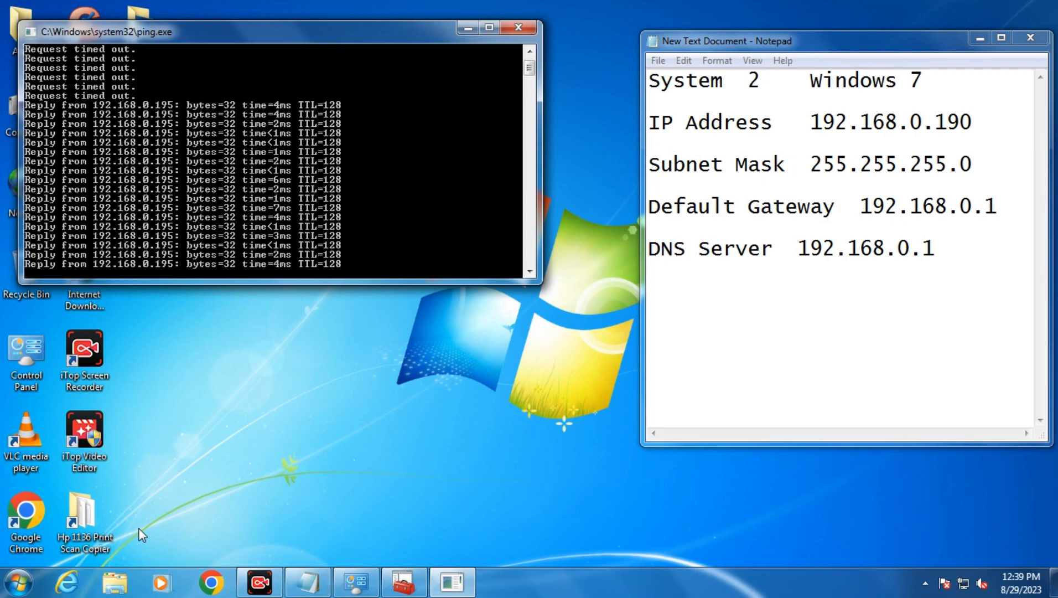
Close the ping window and create a folder named Shared on New Volume (D:).
{"action": "left_click", "coordinate": [518, 27]}
{"action": "left_click_drag", "start_coordinate": [803, 41], "coordinate": [671, 76]}
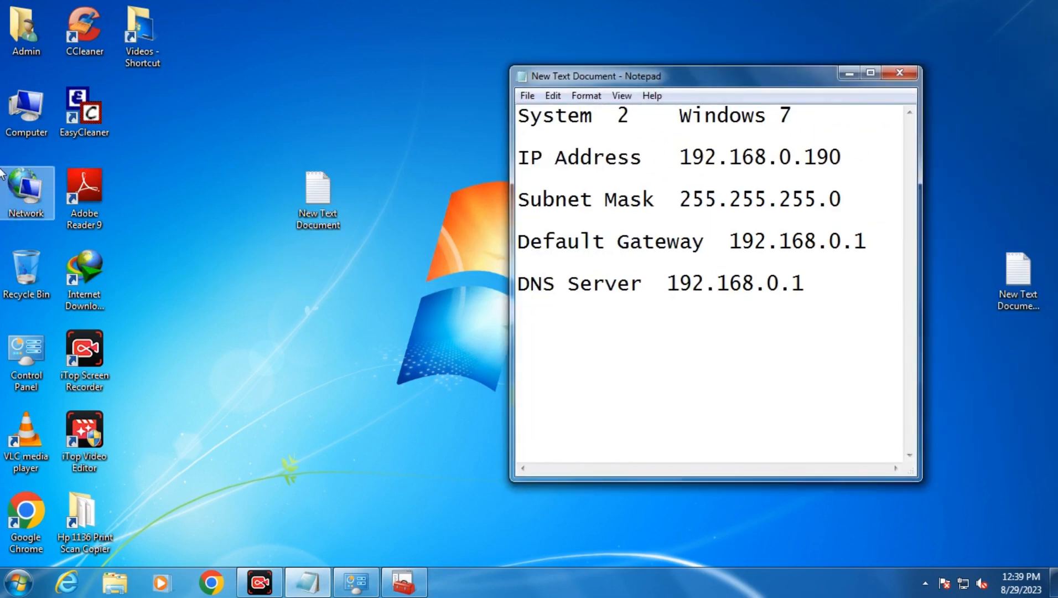
{"action": "double_click", "coordinate": [26, 112]}
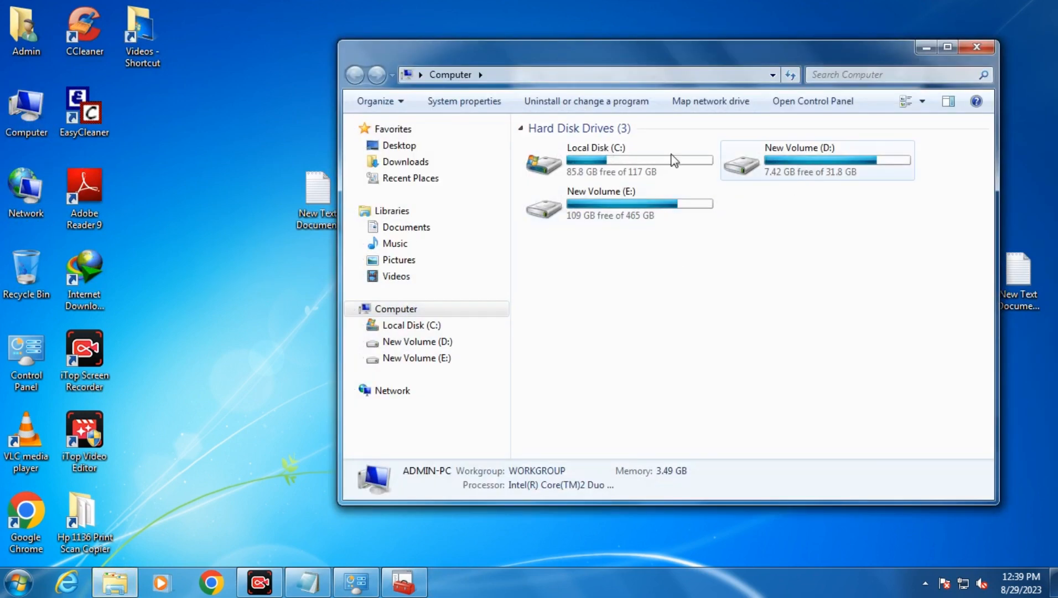
{"action": "double_click", "coordinate": [740, 150]}
{"action": "right_click", "coordinate": [571, 420]}
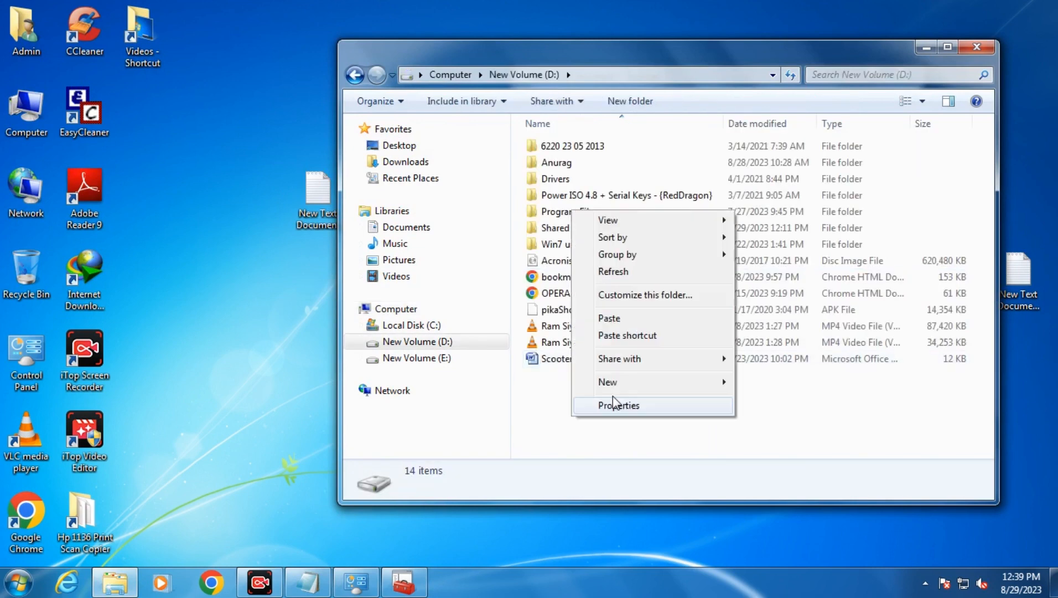
{"action": "mouse_move", "coordinate": [630, 382]}
{"action": "left_click", "coordinate": [801, 385]}
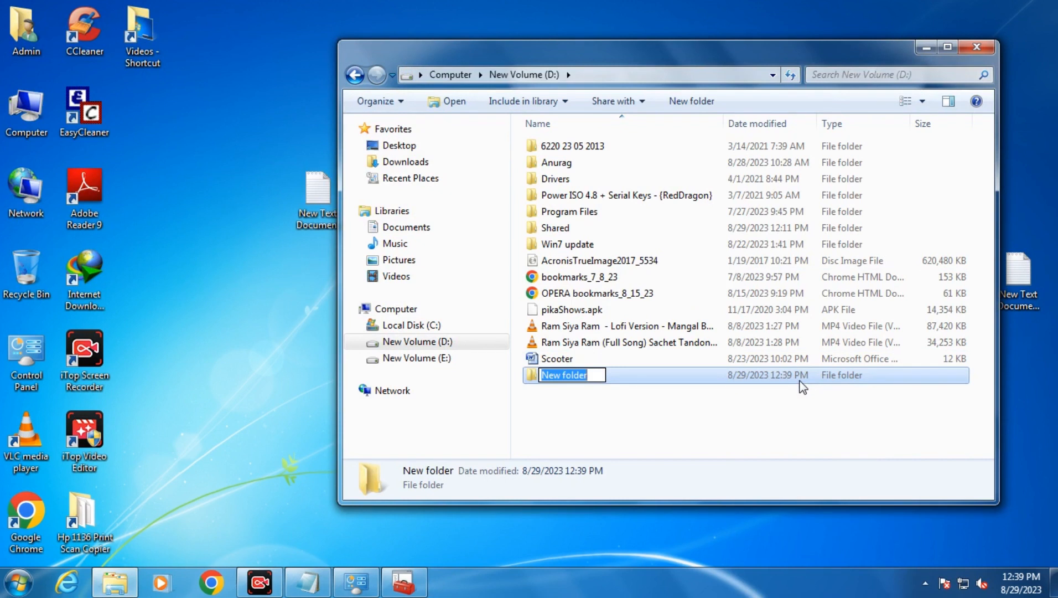
{"action": "type", "text": "Shared"}
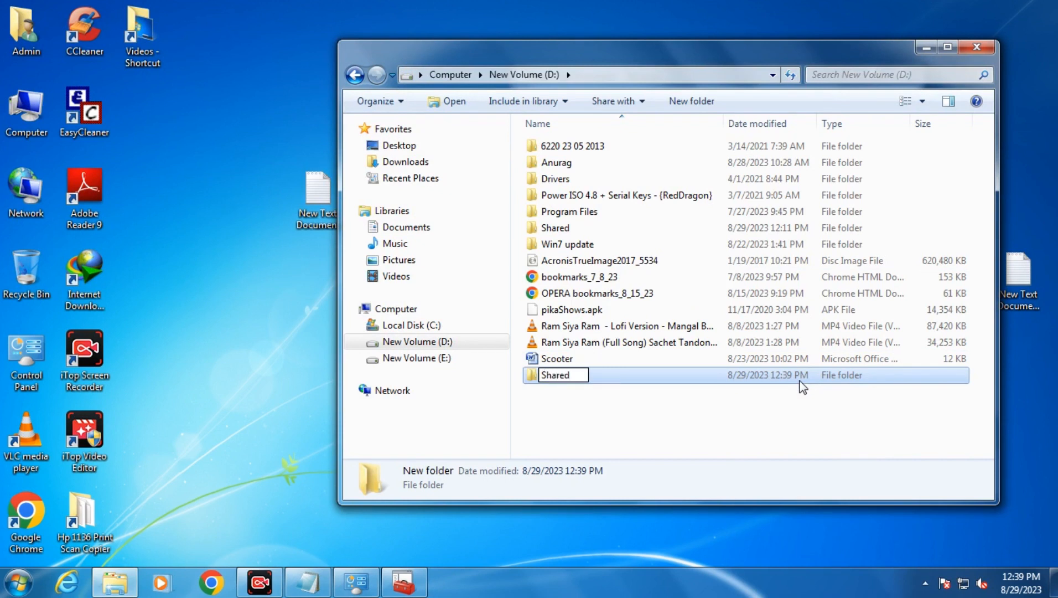
{"action": "key", "text": "Return"}
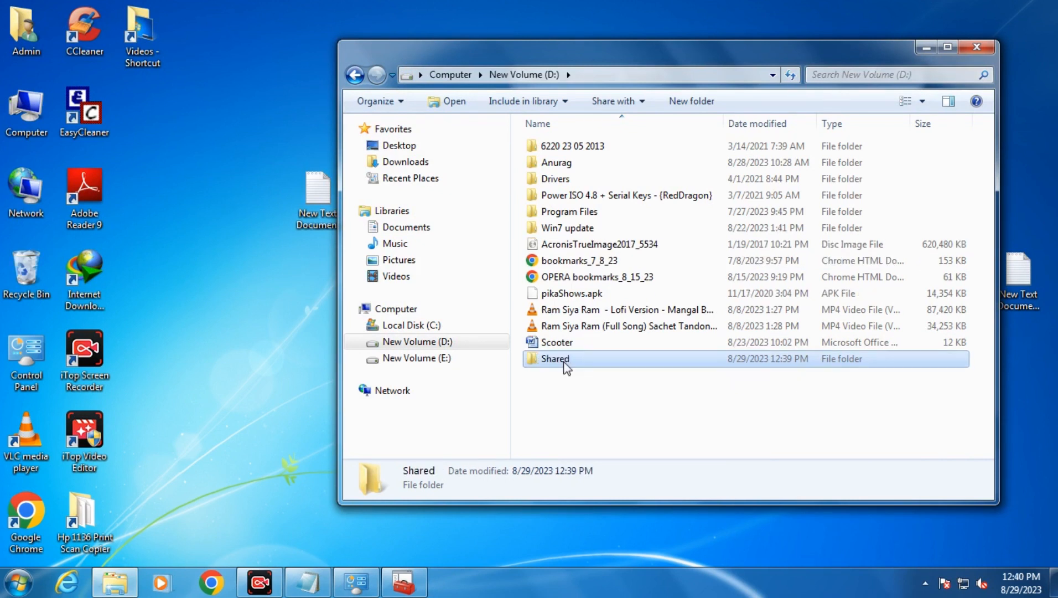
Share the Shared folder with Everyone at Read/Write permission.
{"action": "right_click", "coordinate": [564, 364]}
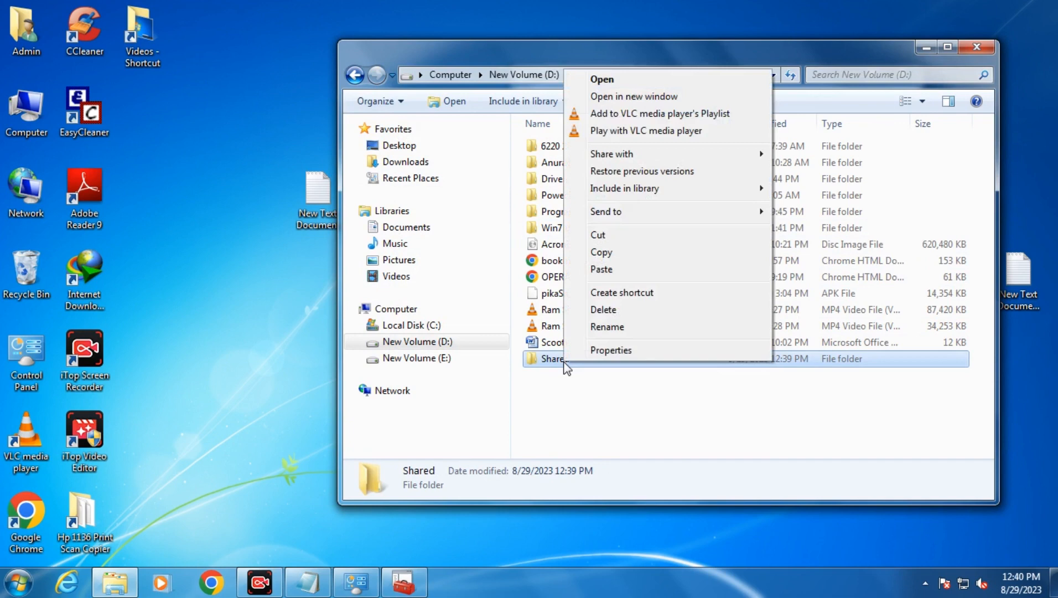
{"action": "left_click", "coordinate": [593, 351]}
{"action": "left_click", "coordinate": [630, 225]}
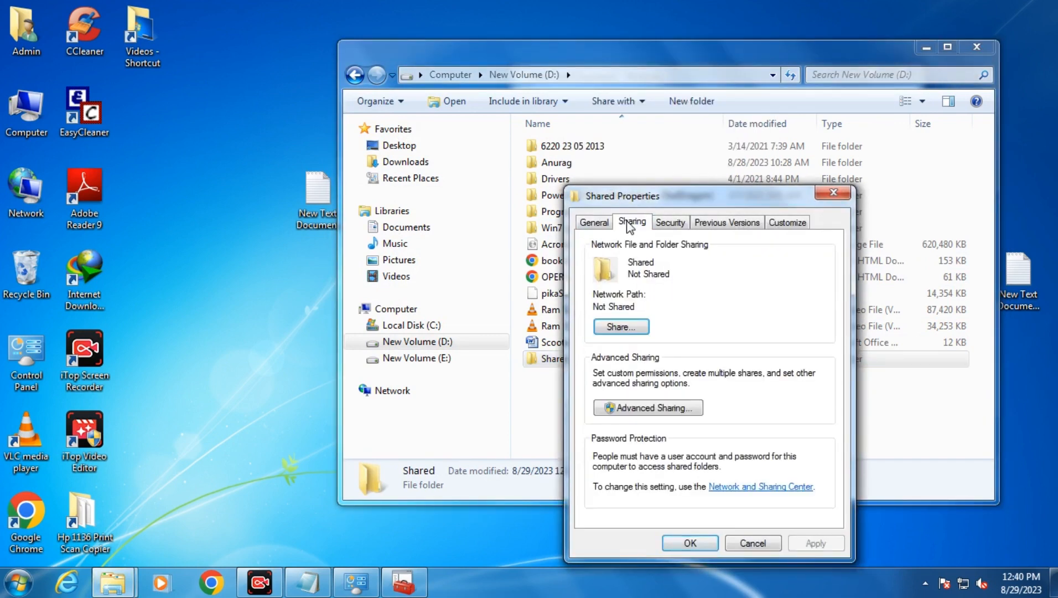
{"action": "left_click", "coordinate": [621, 332]}
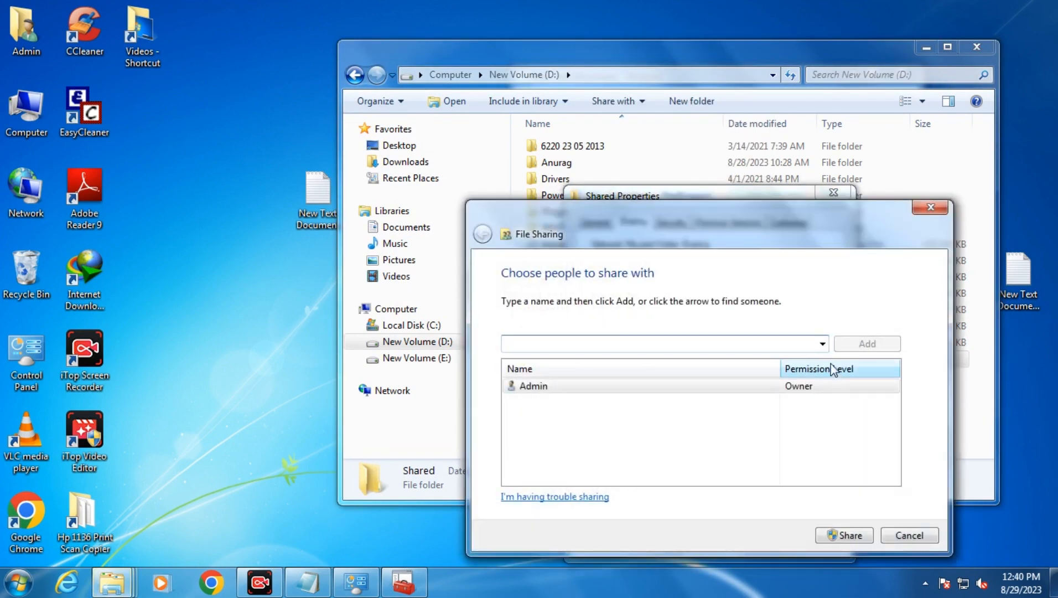
{"action": "left_click", "coordinate": [823, 343]}
{"action": "left_click", "coordinate": [538, 370]}
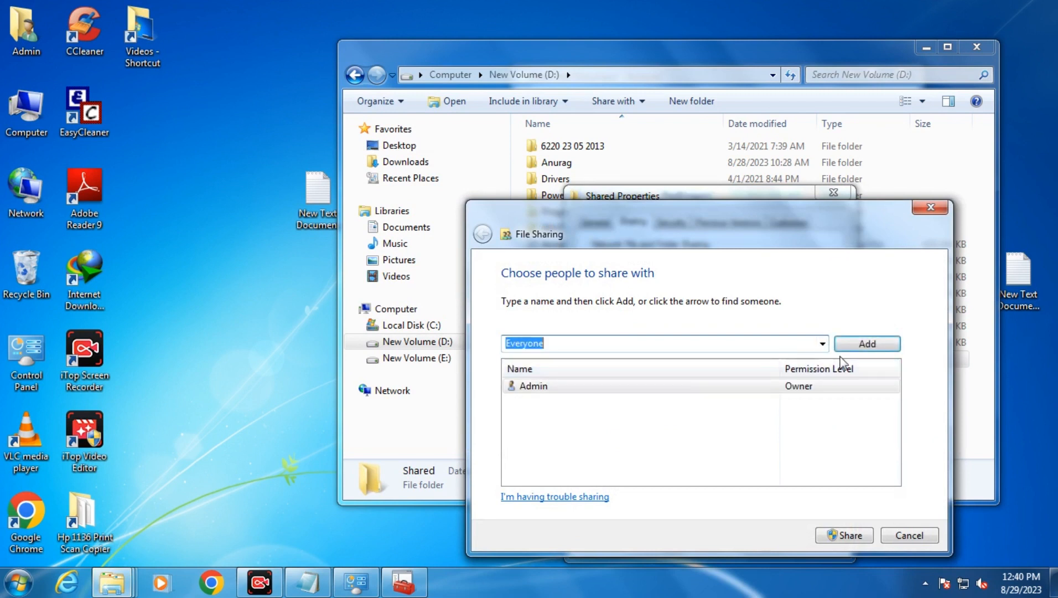
{"action": "left_click", "coordinate": [855, 344]}
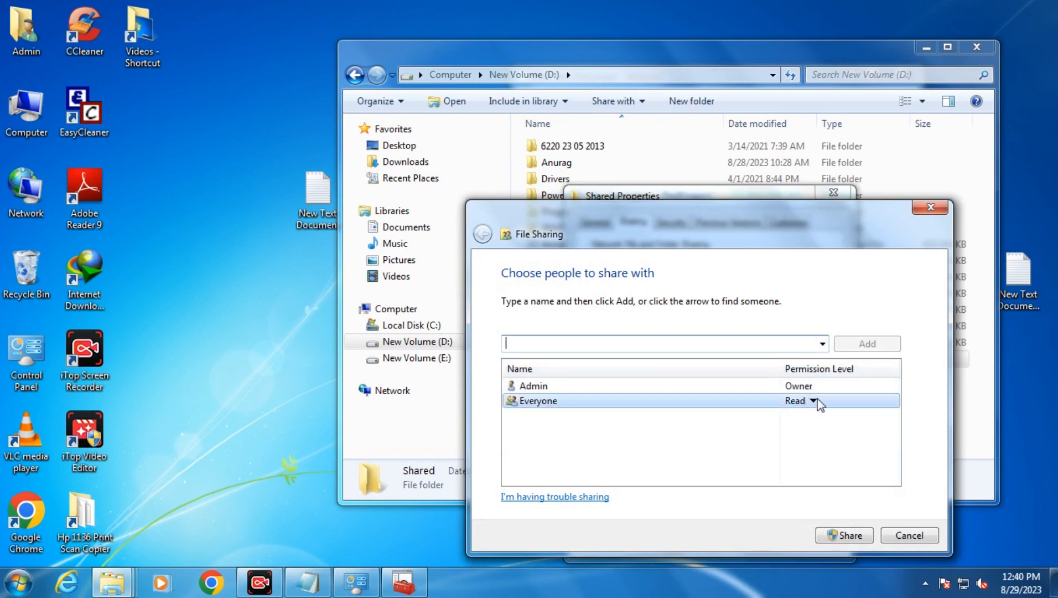
{"action": "left_click", "coordinate": [812, 401]}
{"action": "left_click", "coordinate": [857, 421]}
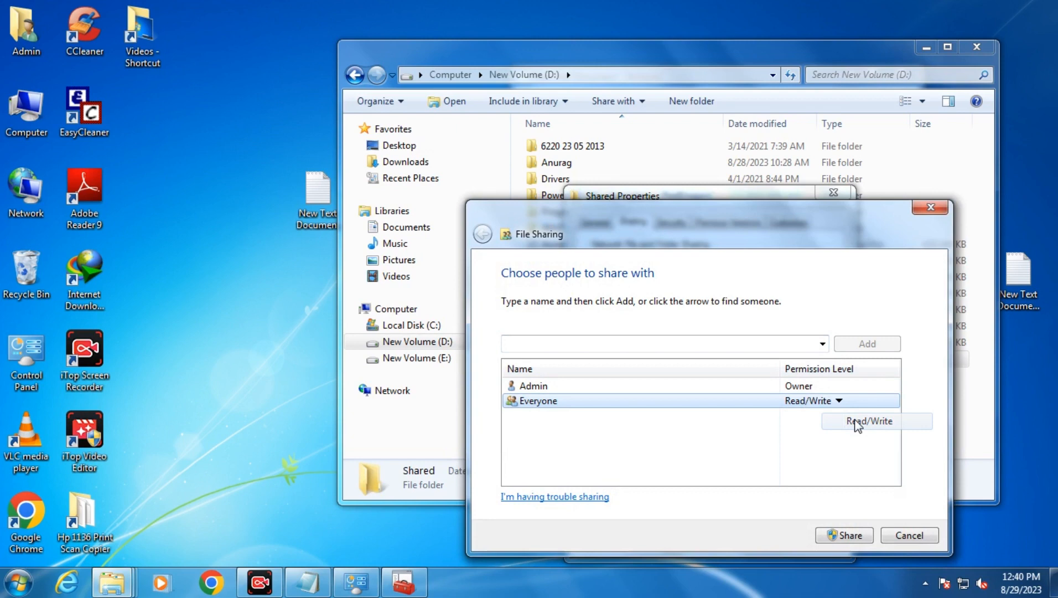
{"action": "left_click", "coordinate": [848, 534]}
{"action": "left_click", "coordinate": [912, 535]}
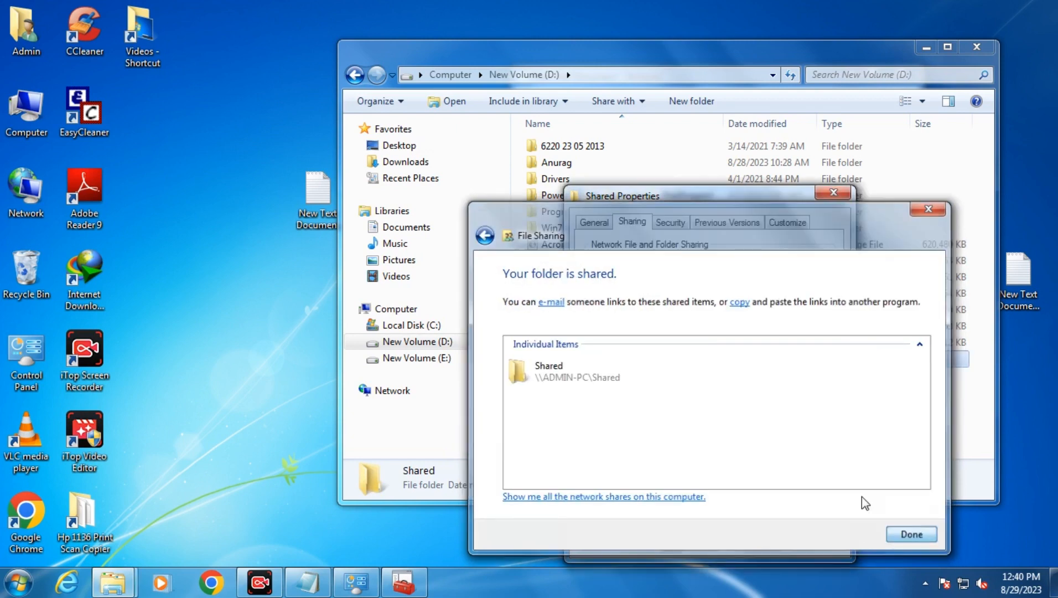
{"action": "left_click", "coordinate": [692, 544]}
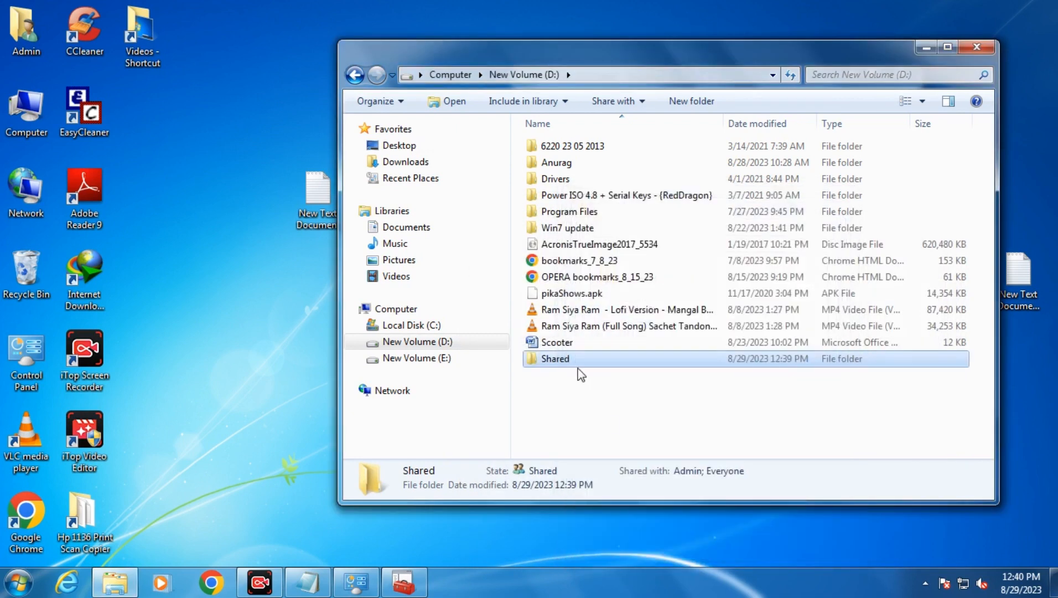
Copy the Ram Siya Ram full-song video and paste it into the Shared folder.
{"action": "left_click", "coordinate": [573, 328]}
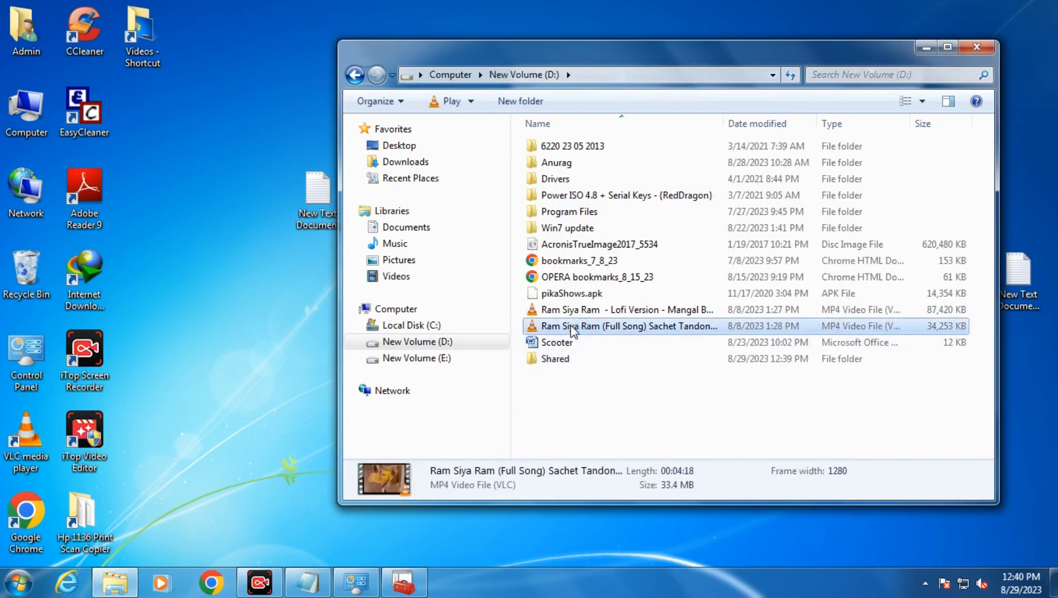
{"action": "right_click", "coordinate": [571, 326]}
{"action": "left_click", "coordinate": [604, 232]}
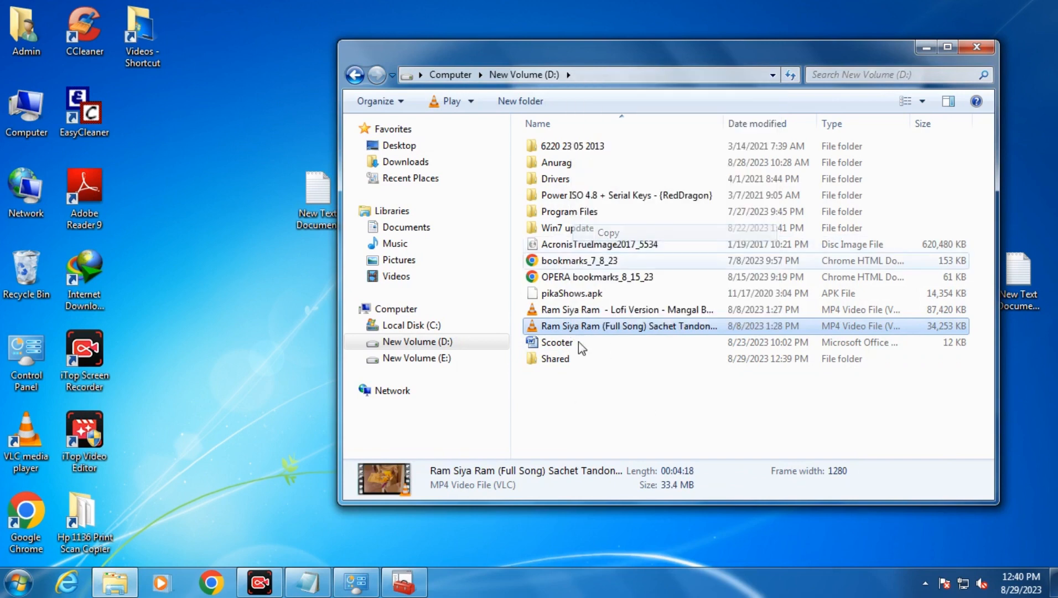
{"action": "double_click", "coordinate": [555, 359]}
{"action": "right_click", "coordinate": [594, 211]}
{"action": "left_click", "coordinate": [640, 318]}
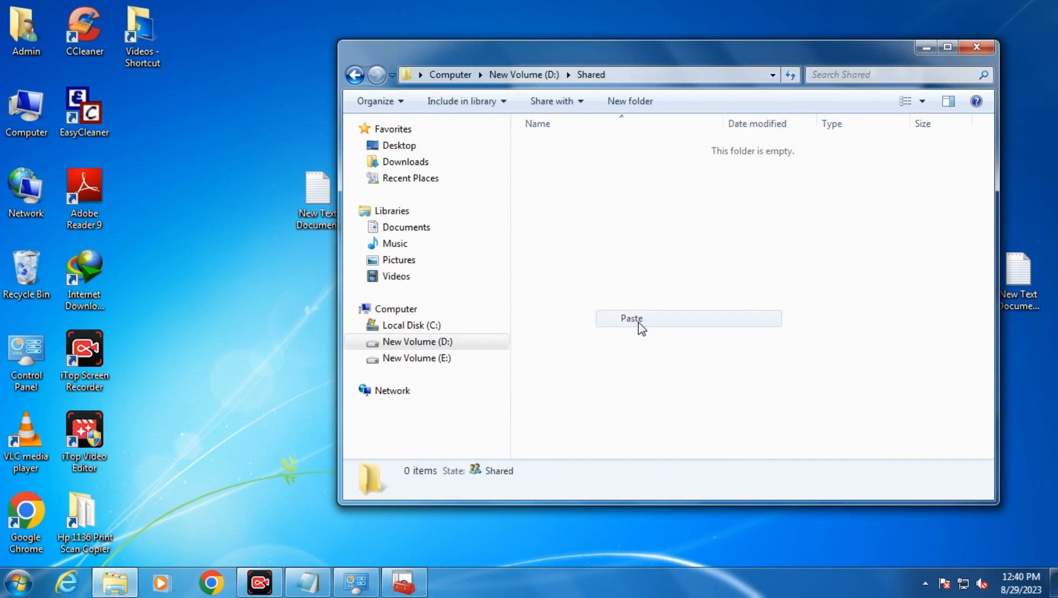
Reopen Shared to confirm the pasted video, then return to New Volume (D:).
{"action": "left_click", "coordinate": [524, 76]}
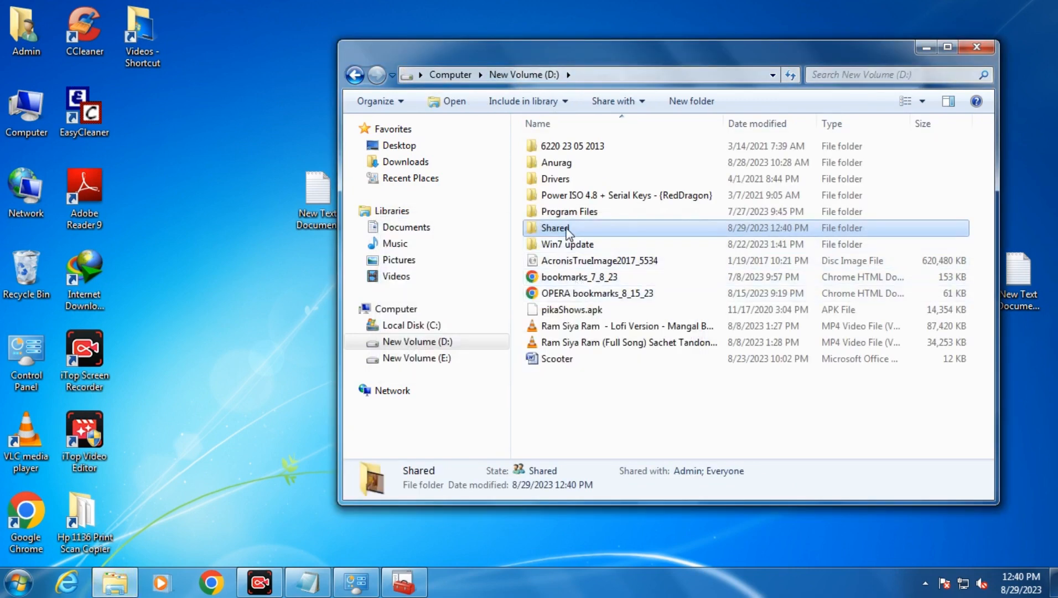
{"action": "double_click", "coordinate": [575, 228]}
{"action": "left_click", "coordinate": [507, 72]}
{"action": "left_click", "coordinate": [268, 584]}
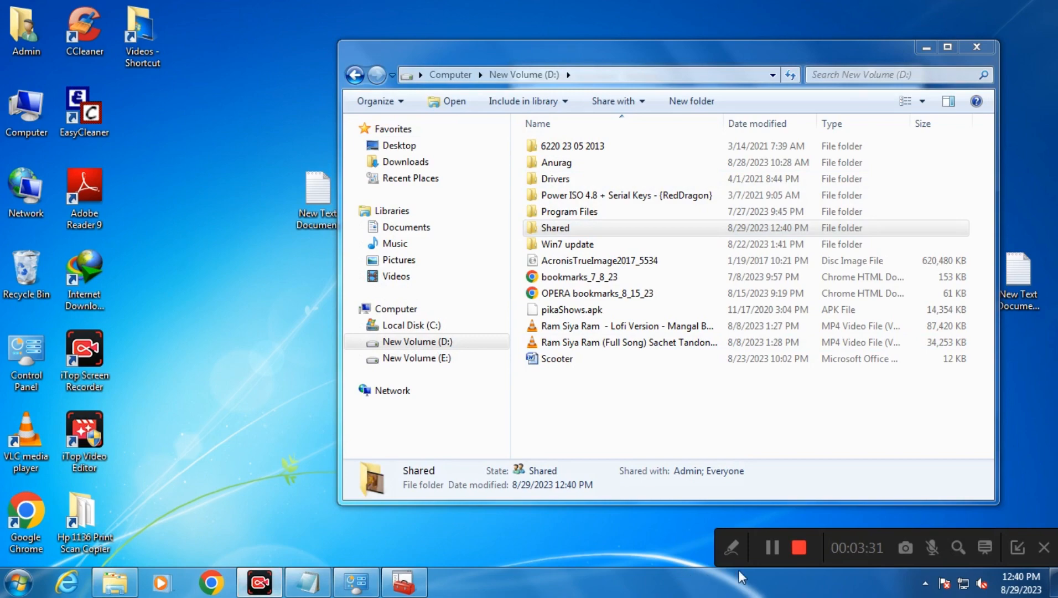
{"action": "left_click", "coordinate": [792, 550]}
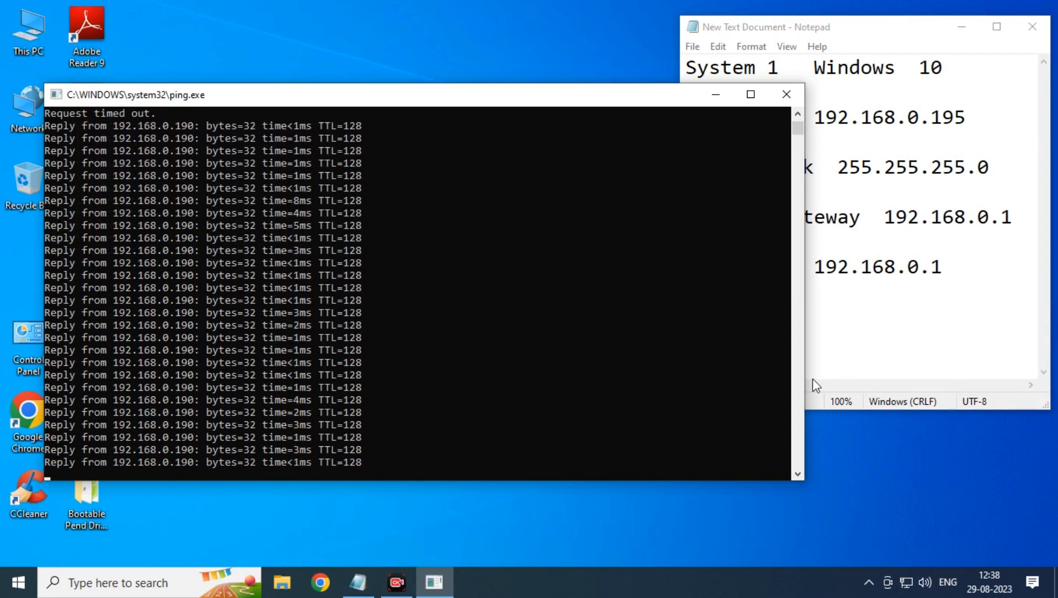
Move the ping console aside and open Control Panel from the desktop icon.
{"action": "left_click_drag", "start_coordinate": [425, 104], "coordinate": [522, 95]}
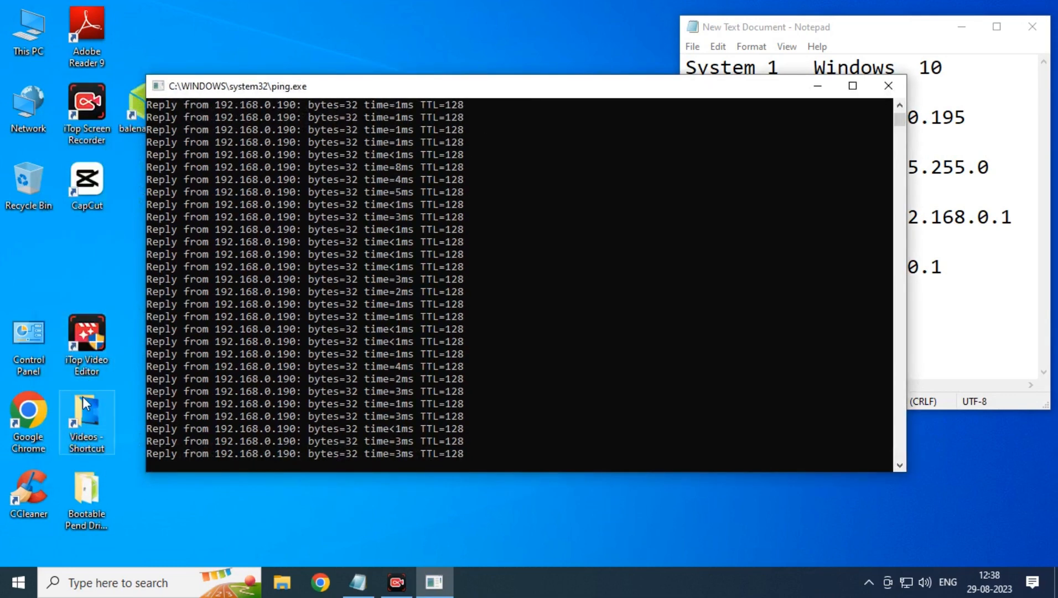
{"action": "double_click", "coordinate": [38, 354]}
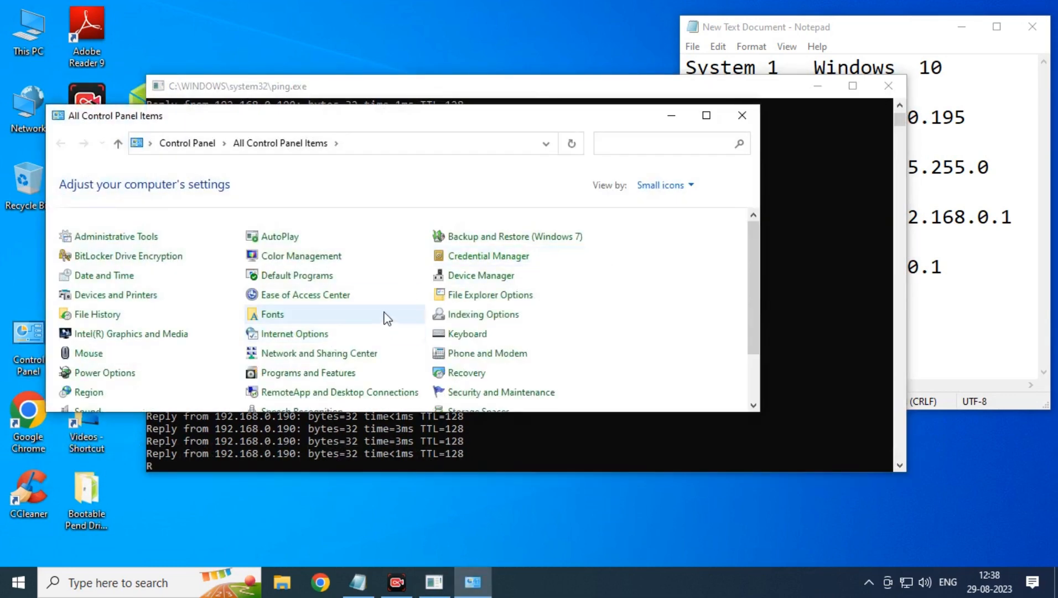
Maximize Control Panel and open Windows Defender Firewall's Advanced settings console.
{"action": "double_click", "coordinate": [352, 119]}
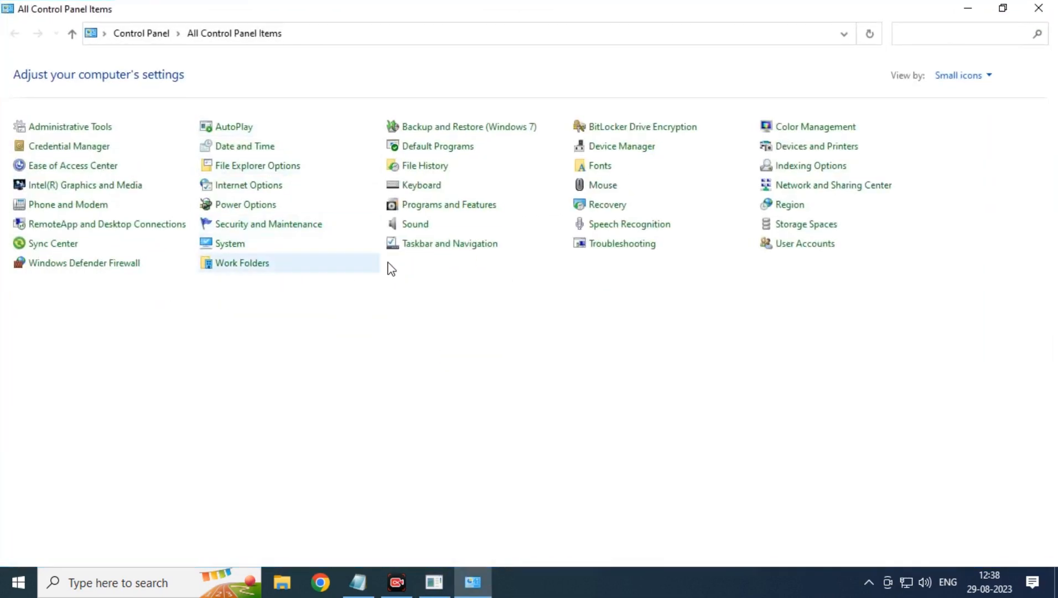
{"action": "left_click", "coordinate": [110, 273]}
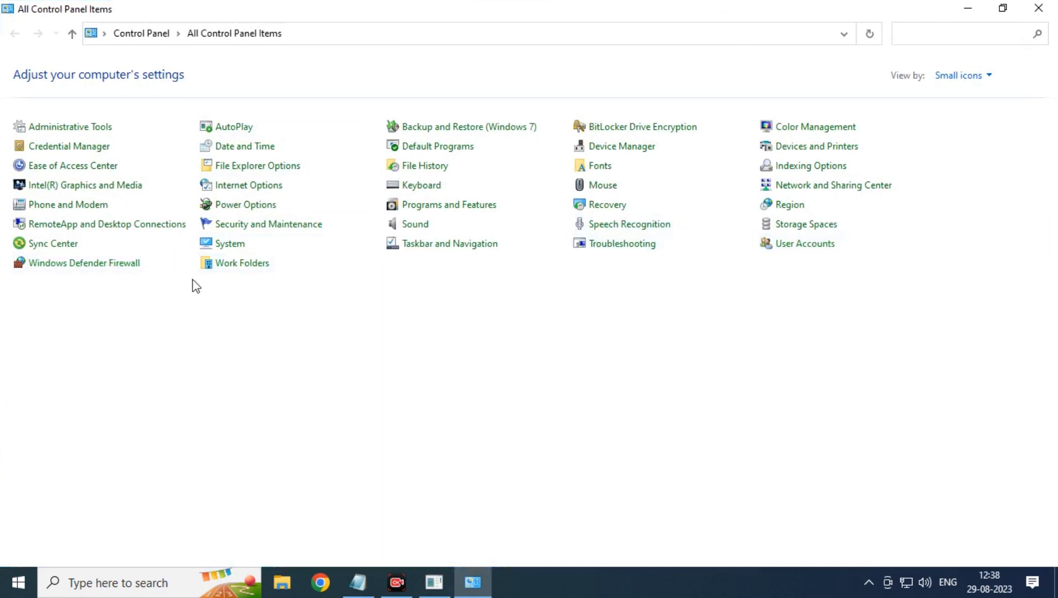
{"action": "left_click", "coordinate": [80, 209]}
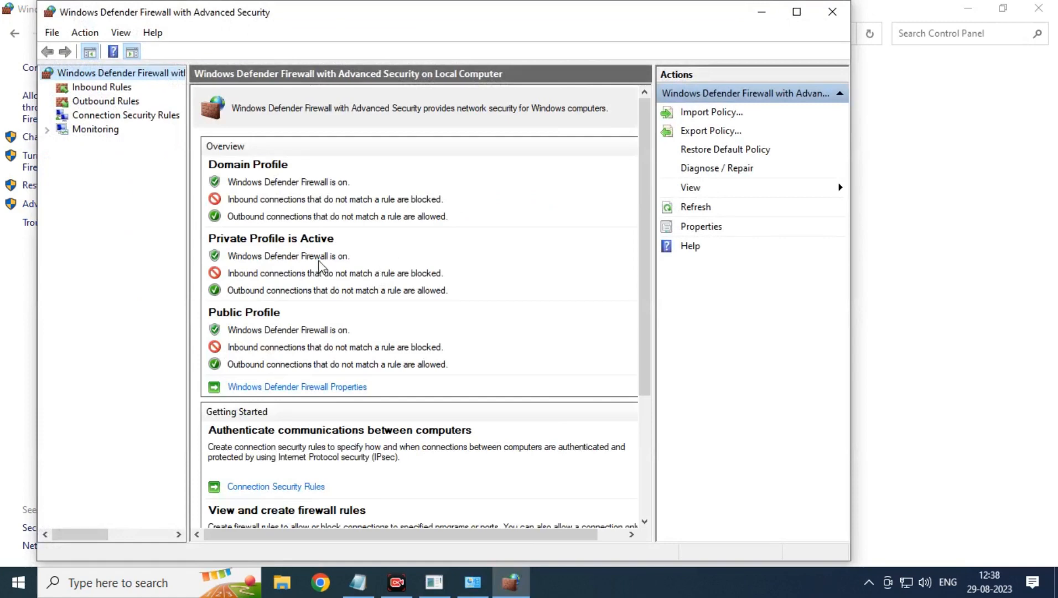
Enable the Private Echo Request ICMPv4-In inbound rule, then close both firewall windows.
{"action": "left_click", "coordinate": [113, 87]}
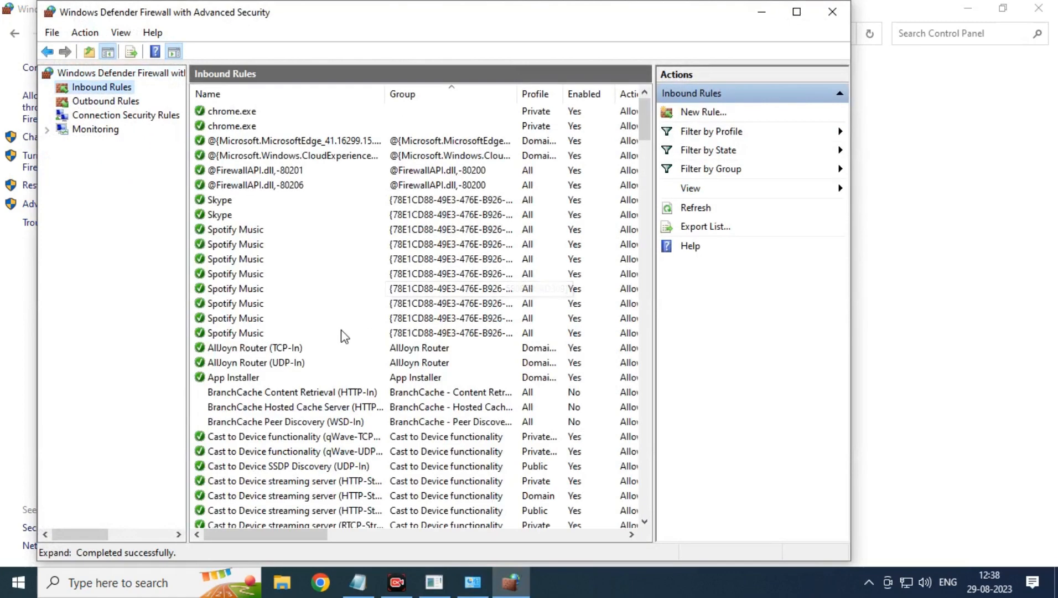
{"action": "left_click", "coordinate": [797, 11]}
{"action": "scroll", "coordinate": [404, 269], "scroll_direction": "down", "scroll_amount": 20}
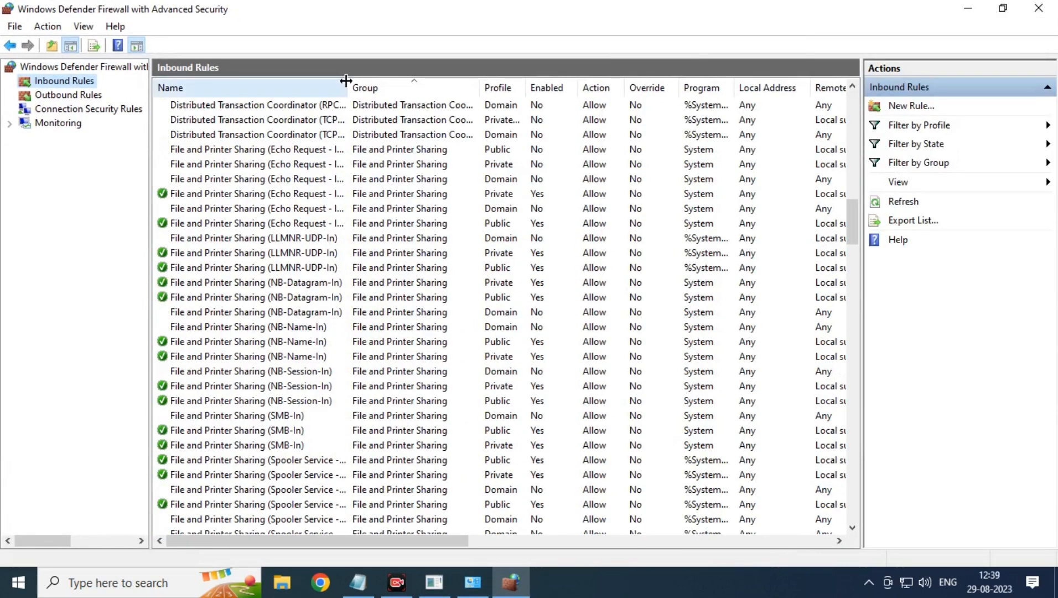
{"action": "left_click_drag", "start_coordinate": [347, 88], "coordinate": [487, 88]}
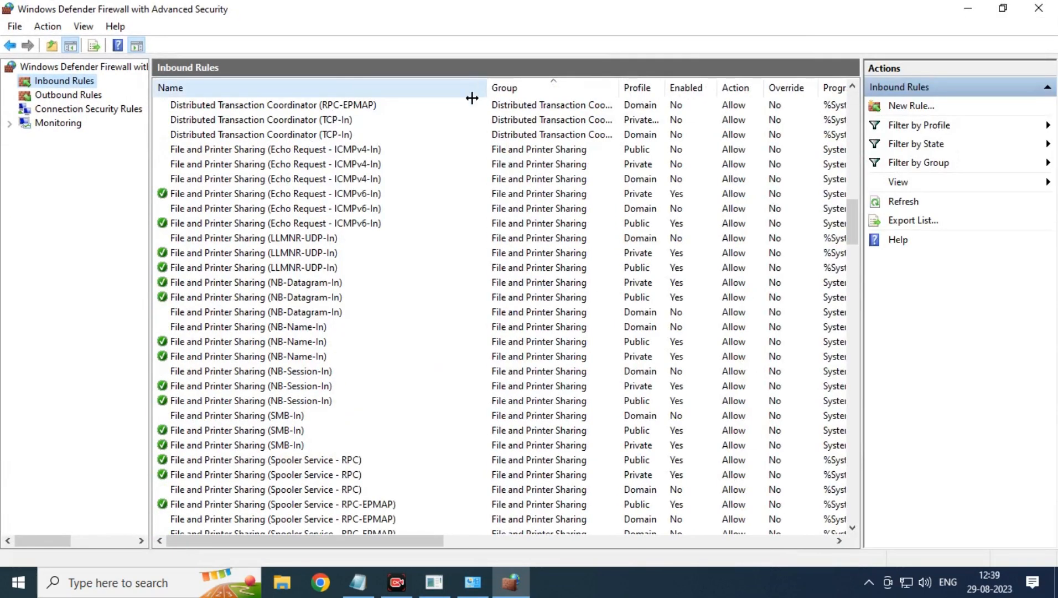
{"action": "left_click", "coordinate": [357, 166]}
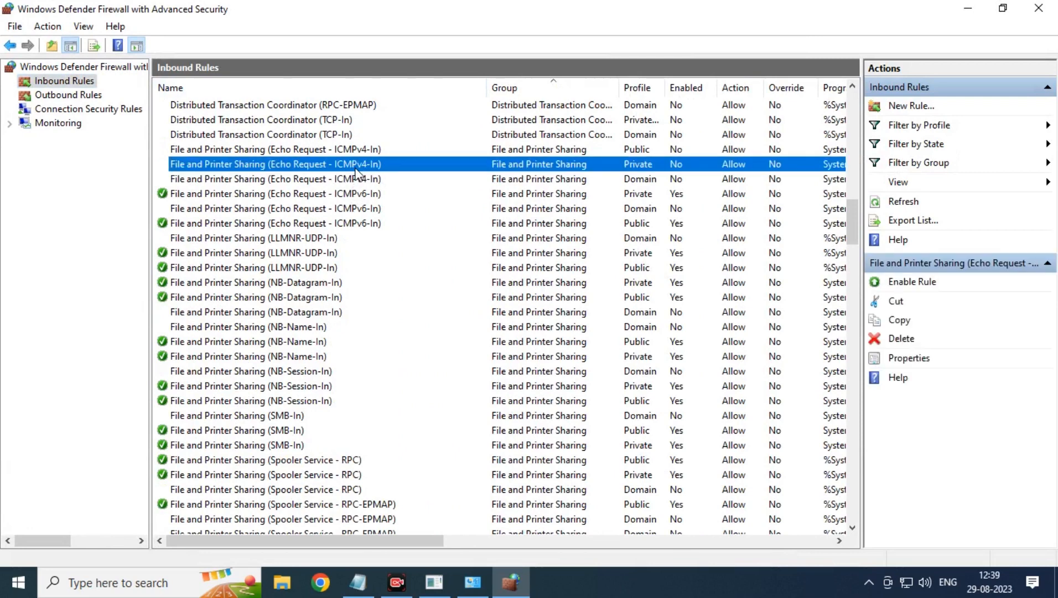
{"action": "right_click", "coordinate": [356, 162]}
{"action": "left_click", "coordinate": [385, 174]}
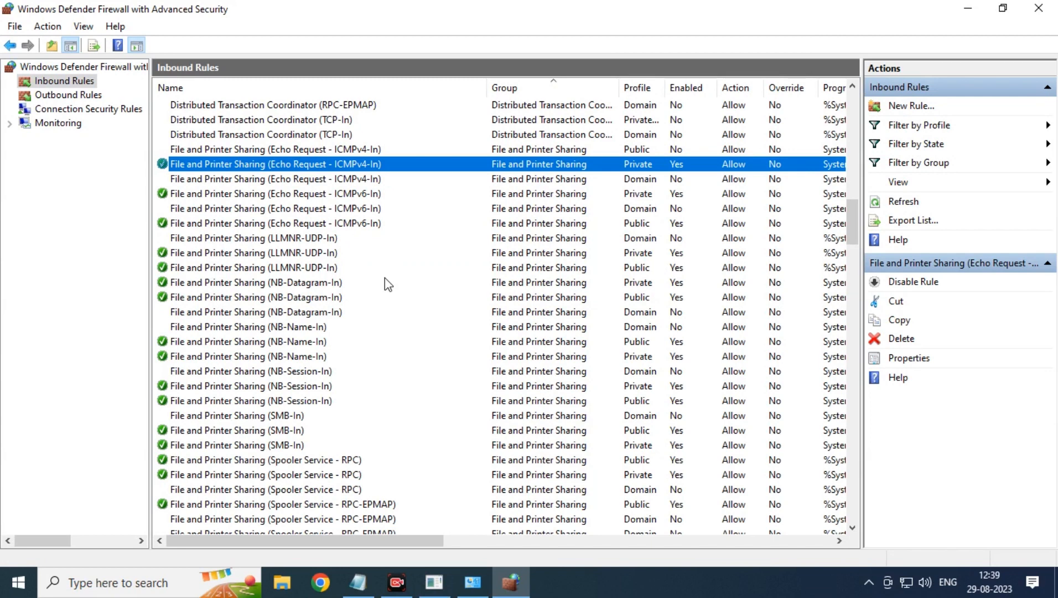
{"action": "left_click", "coordinate": [1040, 7]}
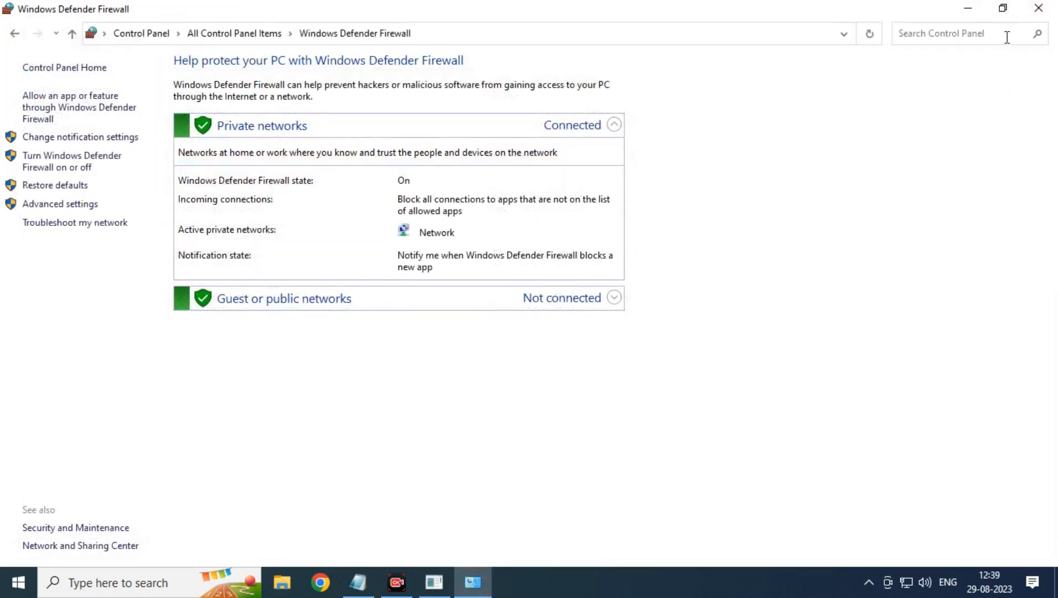
{"action": "left_click", "coordinate": [1035, 9]}
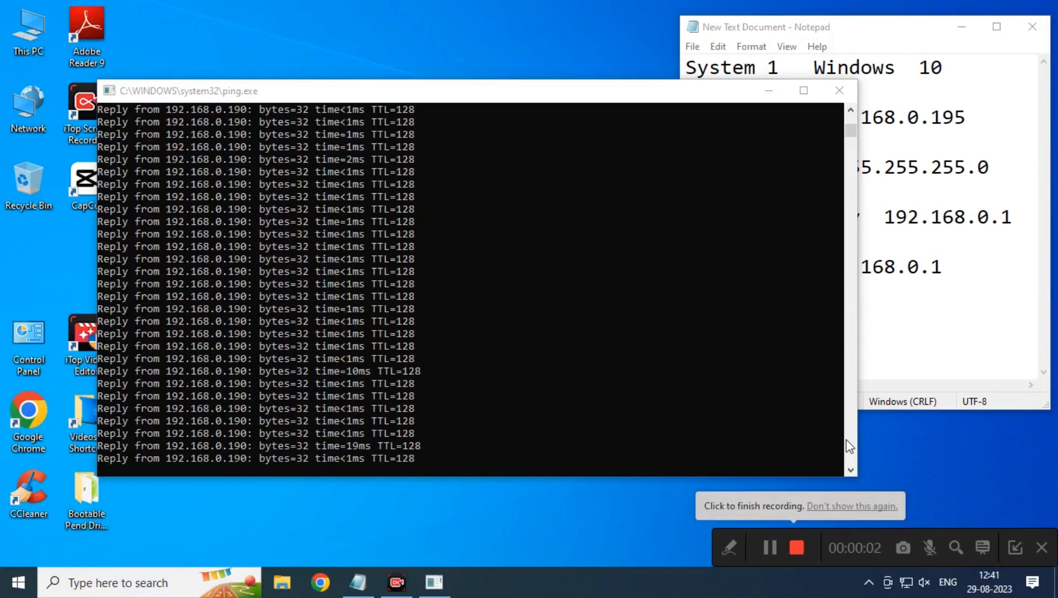
Close the ping.exe console running the continuous ping to 192.168.0.190.
{"action": "left_click", "coordinate": [1014, 548]}
{"action": "left_click", "coordinate": [839, 90]}
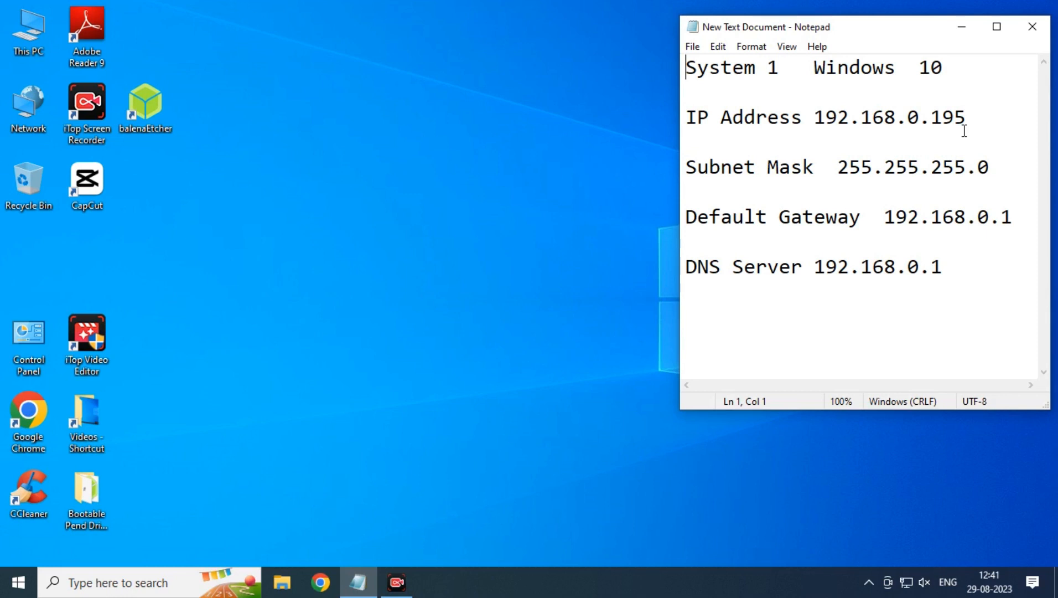
Open the network shares of 192.168.0.190 from the Run box using \\192.168.0.190.
{"action": "key", "text": "super+r"}
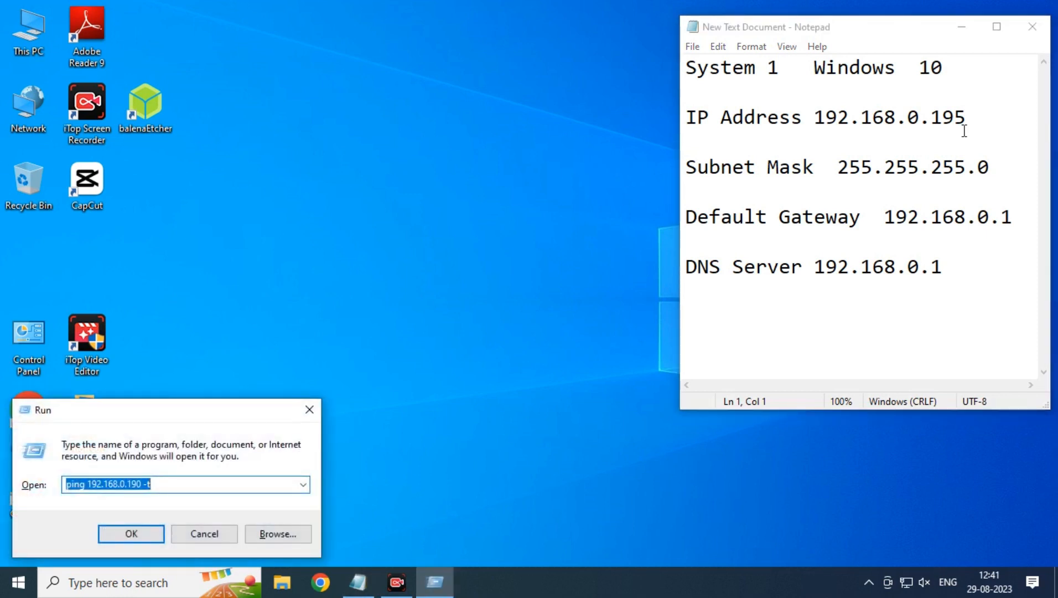
{"action": "type", "text": "\\\\19"}
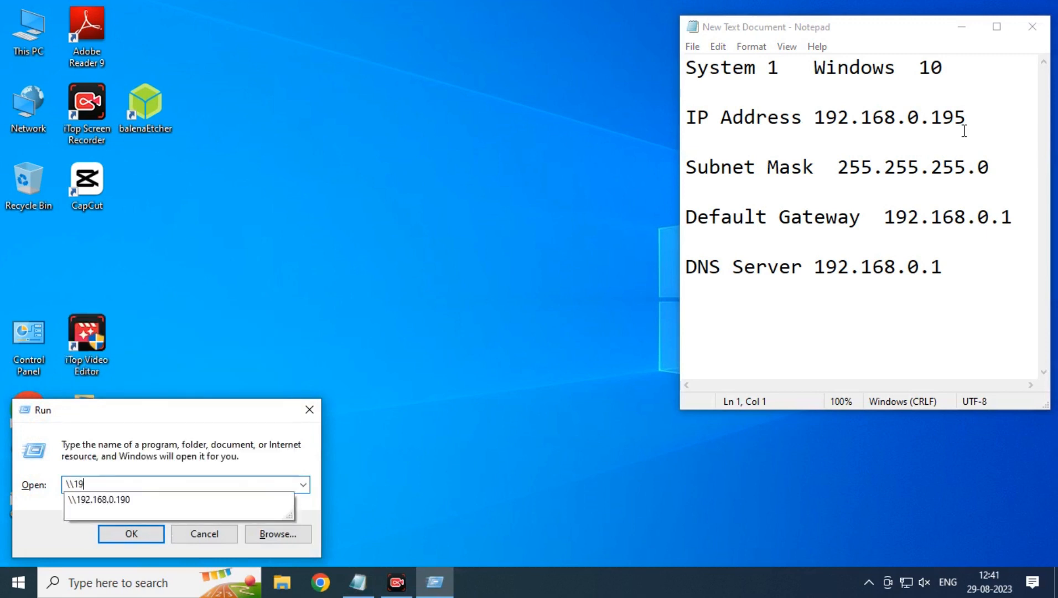
{"action": "type", "text": "2.168.0.190"}
{"action": "key", "text": "Return"}
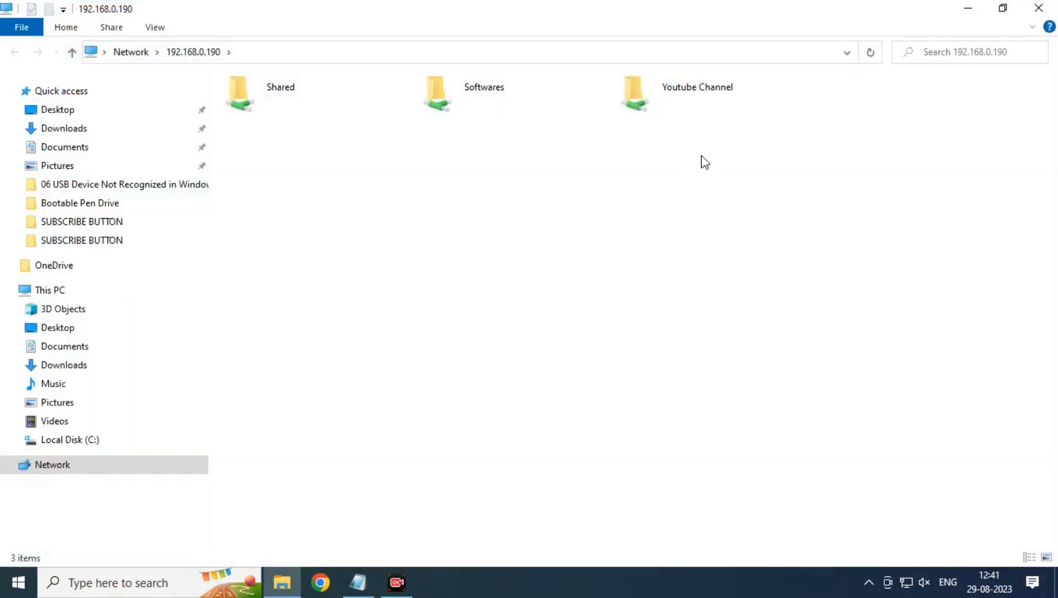
Browse into Shared to see the Ram Siya Ram MP4, then return and right-click Shared.
{"action": "double_click", "coordinate": [248, 100]}
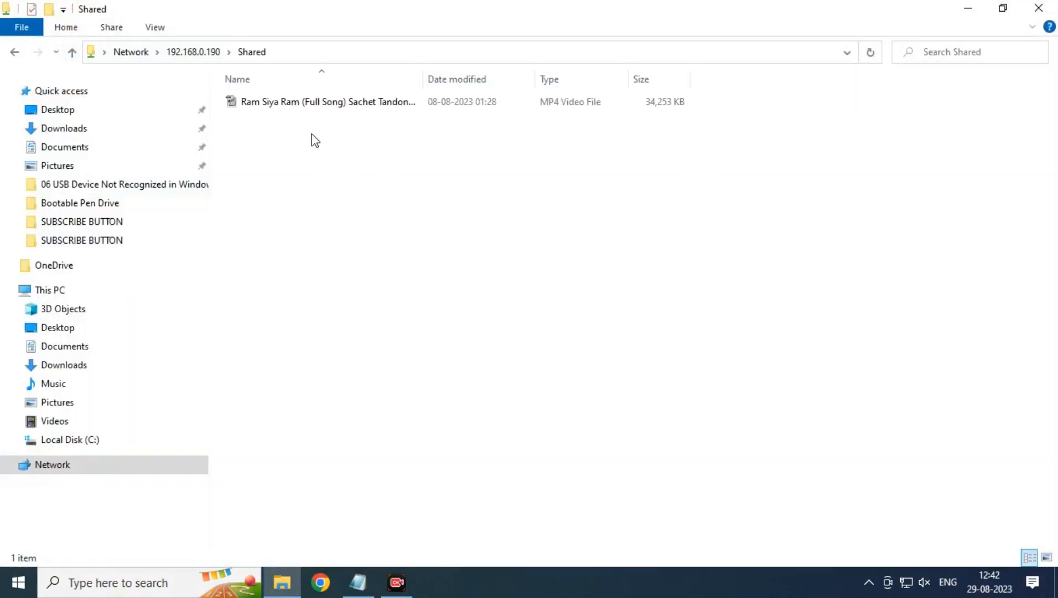
{"action": "left_click", "coordinate": [322, 106]}
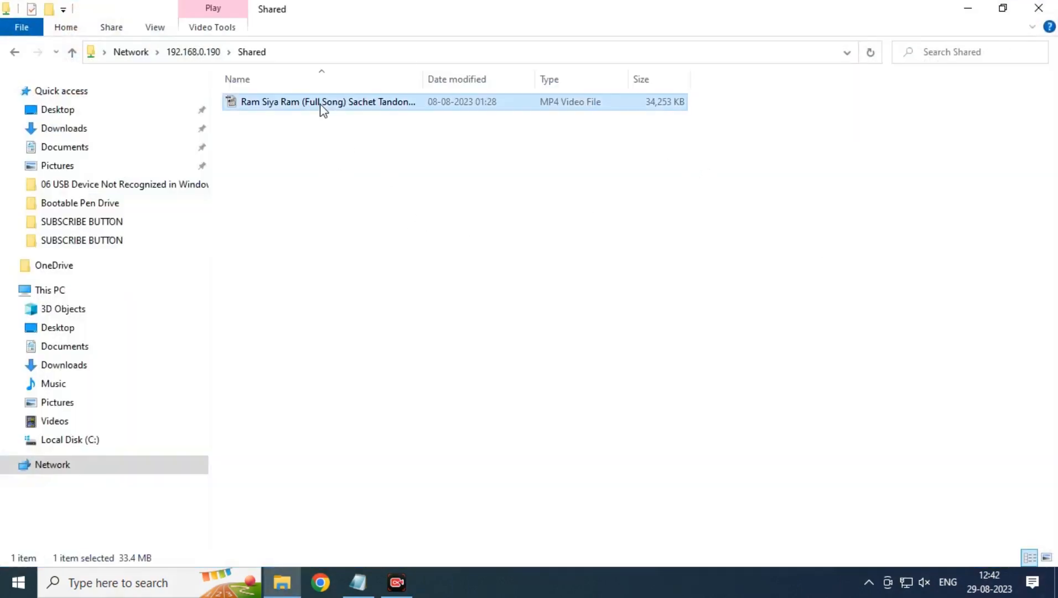
{"action": "left_click", "coordinate": [206, 54]}
{"action": "right_click", "coordinate": [263, 95]}
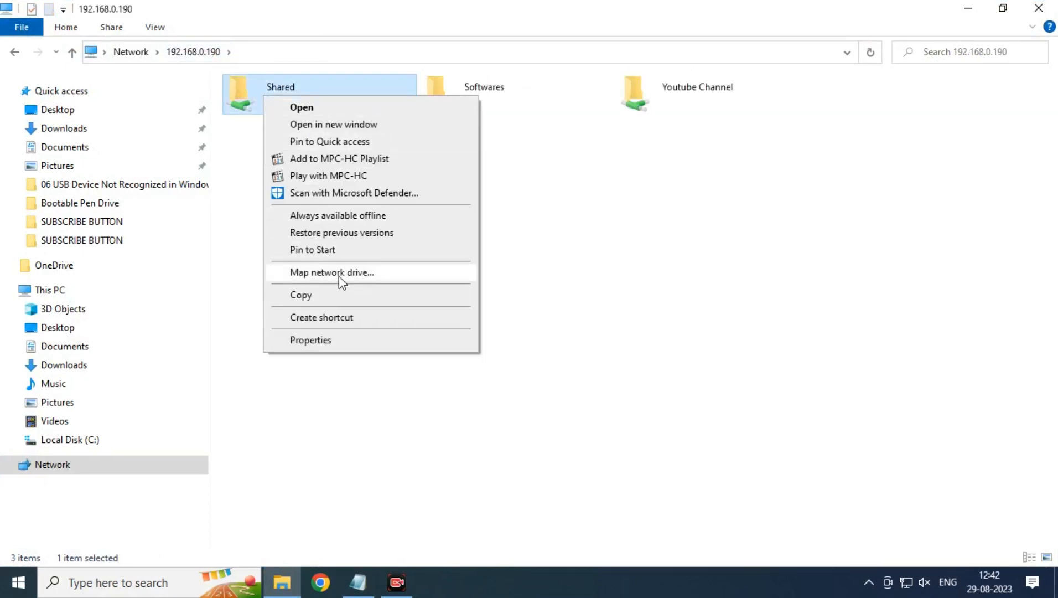
Map the Shared folder as network drive Z: and close the window that opens.
{"action": "left_click", "coordinate": [339, 276]}
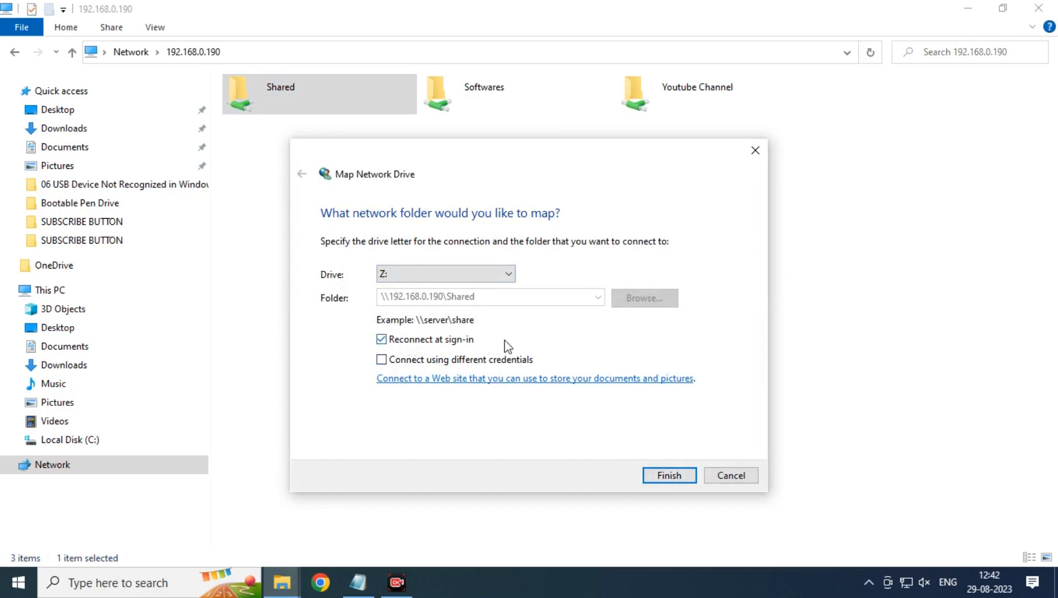
{"action": "left_click", "coordinate": [656, 476]}
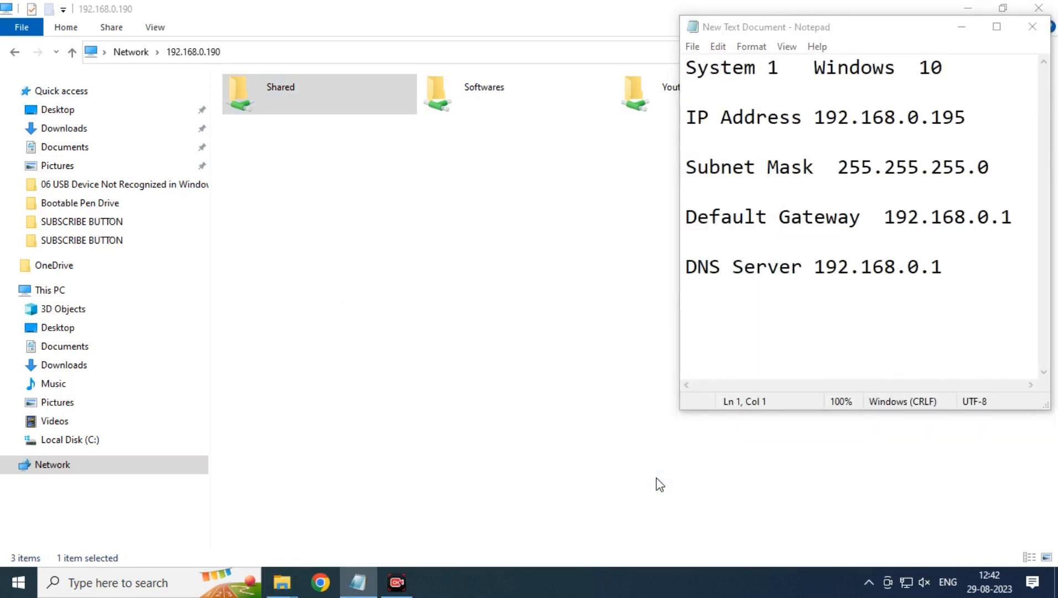
{"action": "left_click", "coordinate": [1039, 8]}
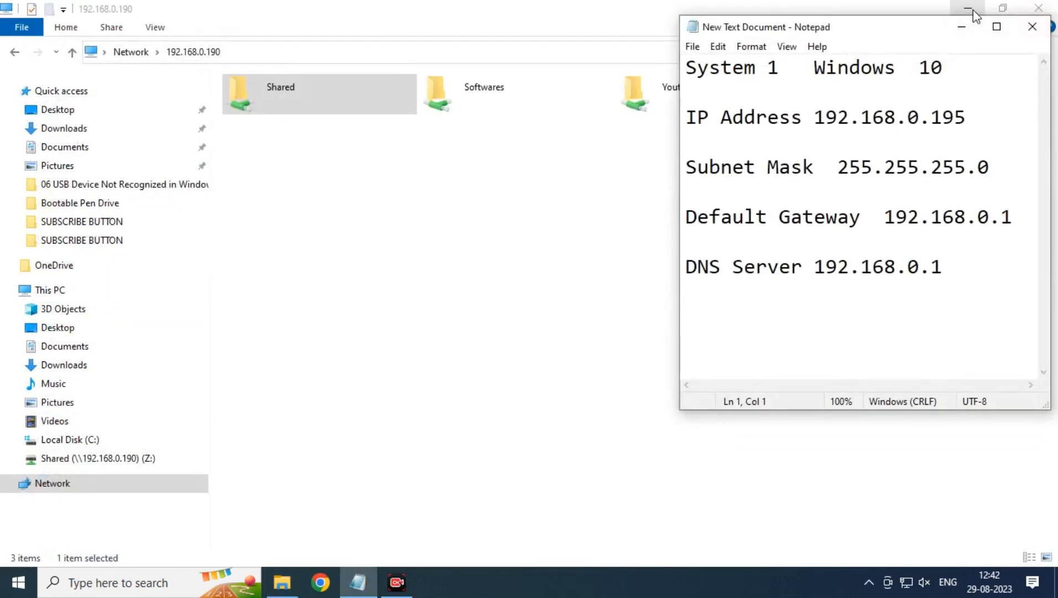
{"action": "left_click", "coordinate": [970, 9]}
Check in This PC that Shared (Z:) shows the MP4 video, then return to This PC.
{"action": "double_click", "coordinate": [29, 25]}
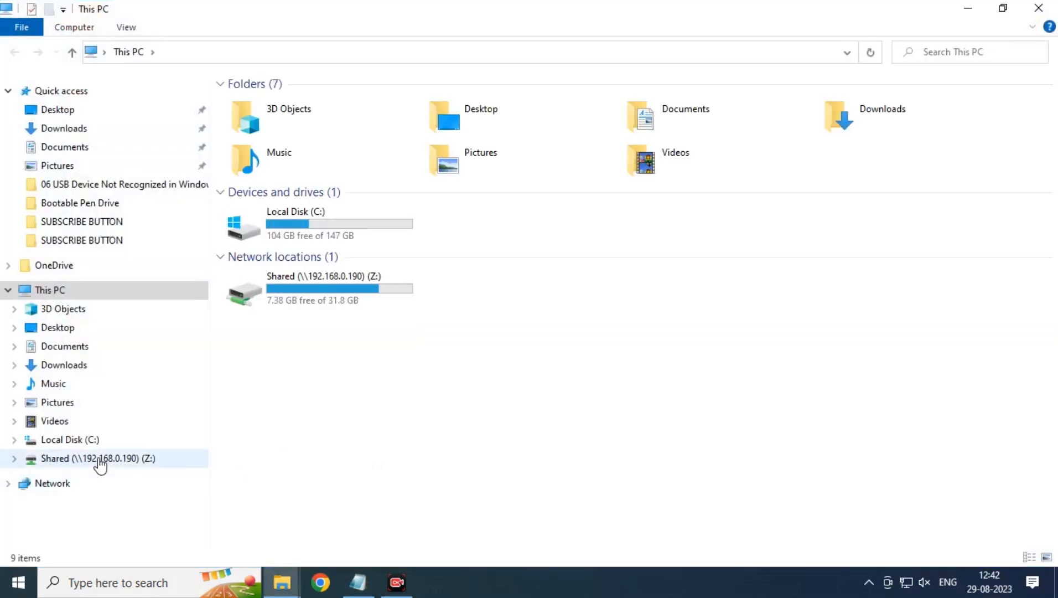
{"action": "left_click", "coordinate": [99, 459]}
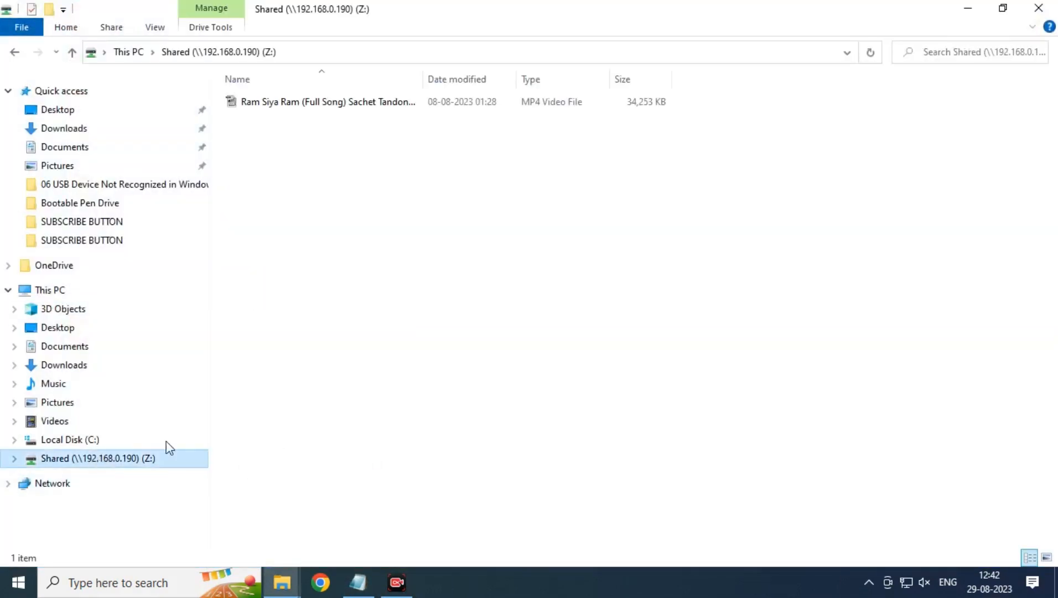
{"action": "left_click", "coordinate": [61, 296]}
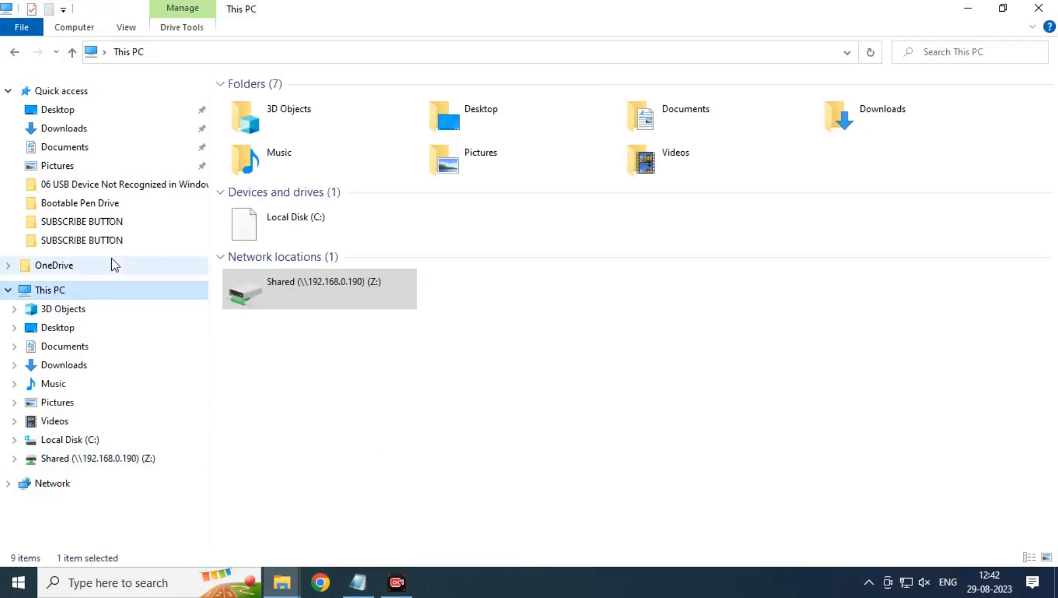
Close the This PC window, leaving the System 1 Notepad network note (IP 192.168.0.195) on the desktop.
{"action": "left_click", "coordinate": [1039, 8]}
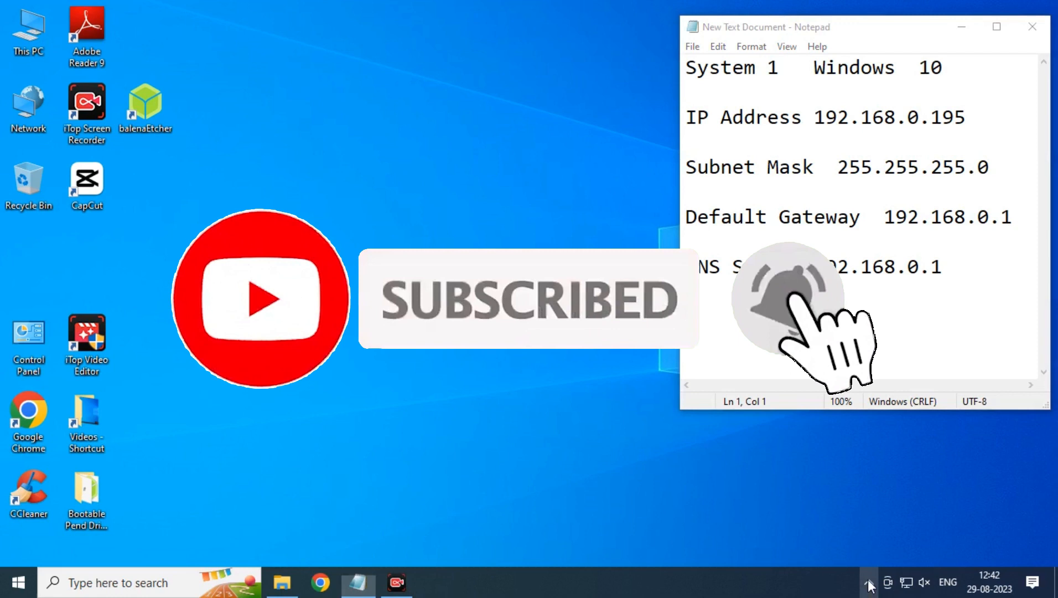
{"action": "left_click", "coordinate": [871, 584]}
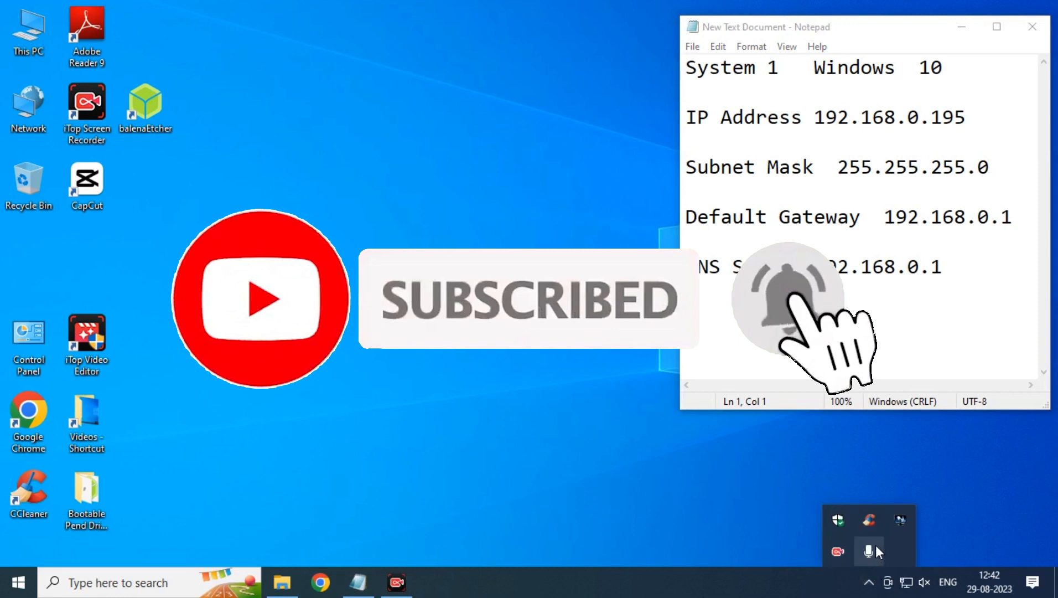
{"action": "left_click", "coordinate": [841, 552]}
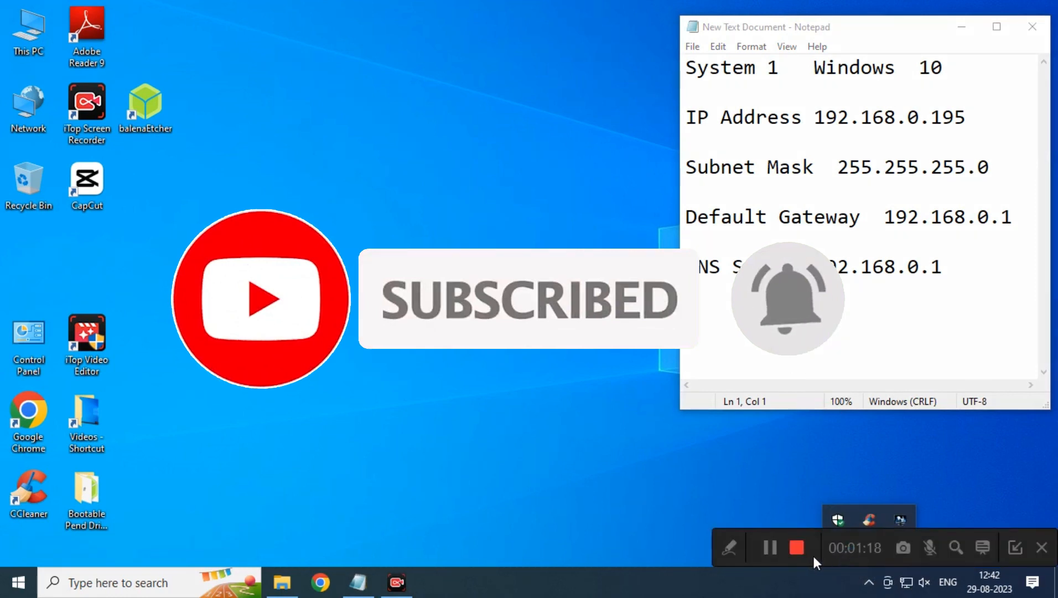